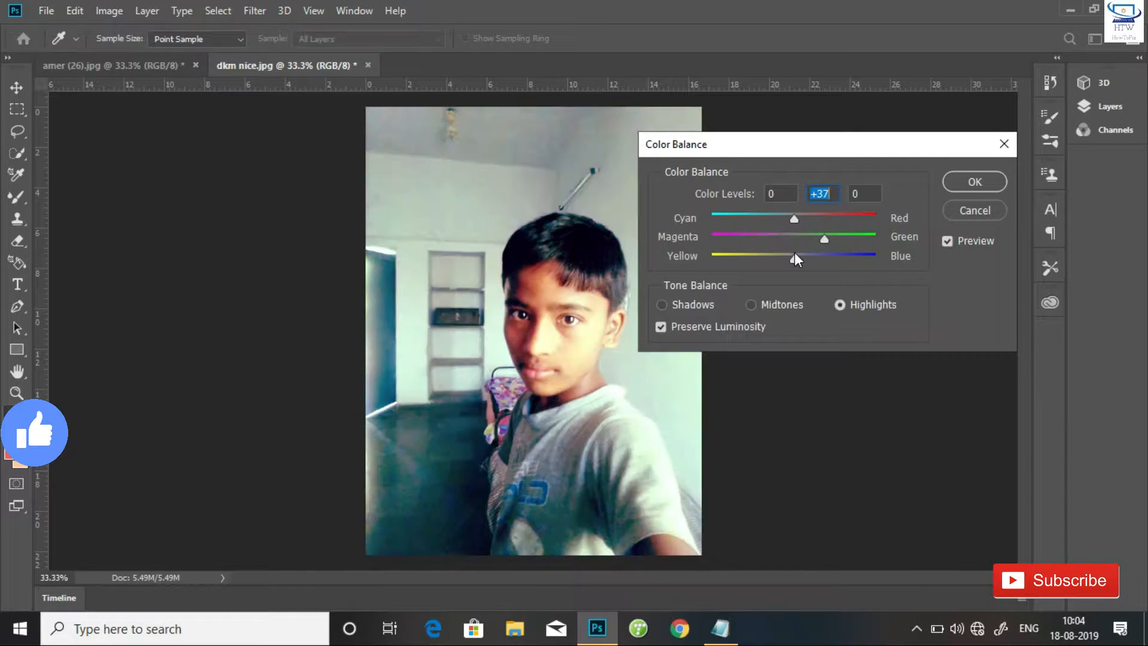
Step: Set the highlights' color balance to +19 green and +36 blue and apply it
key("Tab")
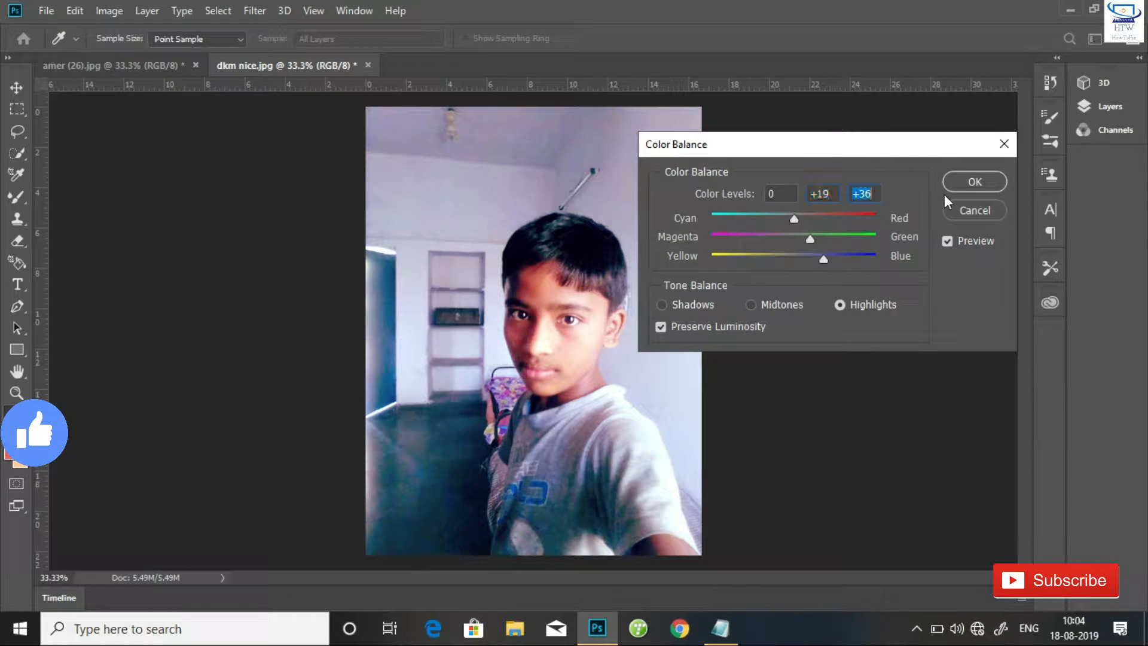
left_click(961, 185)
Step: Start a Hue/Saturation adjustment with the Master range at Hue +6, Saturation +17 and Lightness -8
key("ctrl+u")
left_click_drag(870, 190, 858, 192)
left_click(877, 189)
left_click_drag(870, 233, 883, 234)
mouse_move(873, 279)
left_mouse_down()
mouse_move(884, 278)
mouse_move(869, 278)
left_mouse_up()
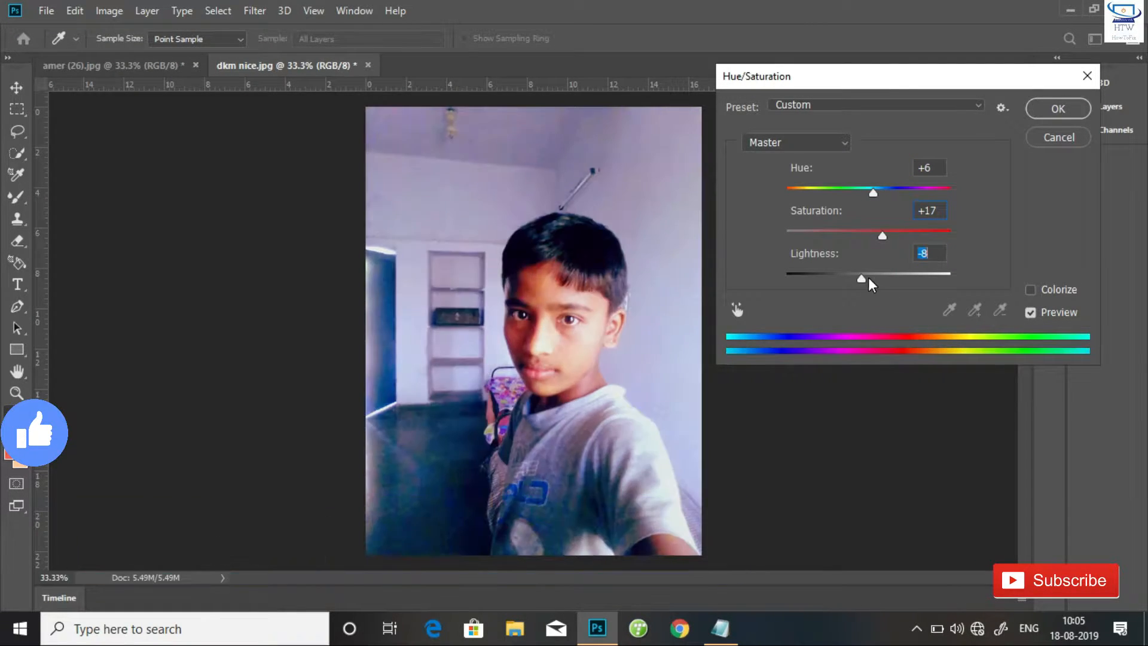
Step: Shift the hue of the Yellows range to a negative value and apply the Hue/Saturation adjustment
left_click(817, 143)
left_click(809, 190)
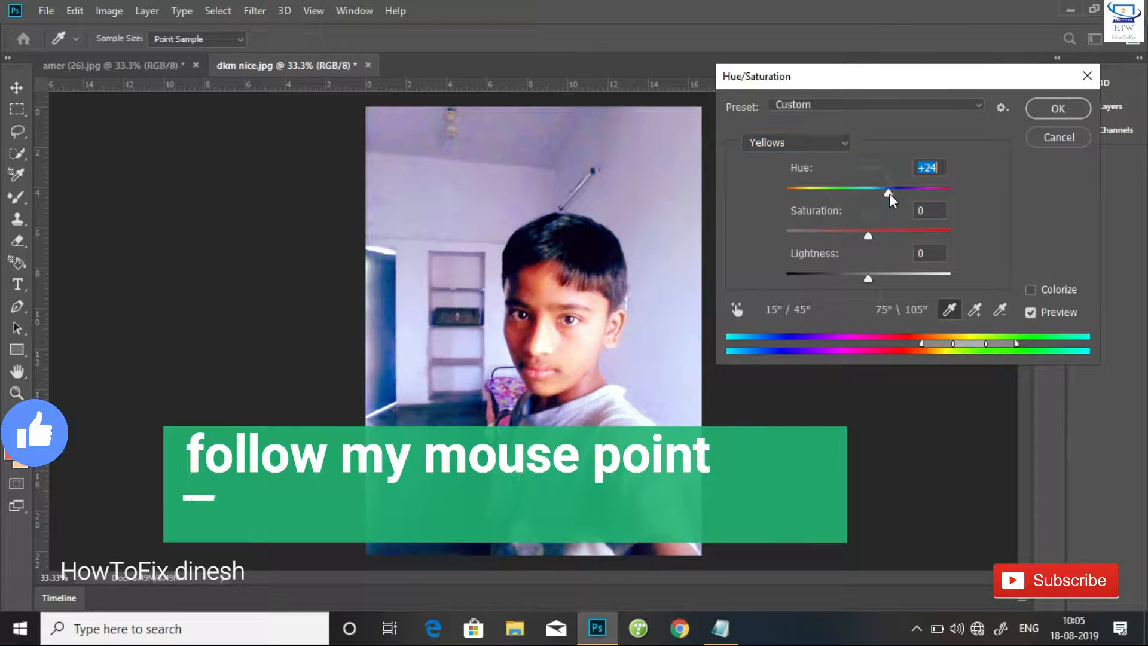
left_click_drag(867, 192, 848, 196)
left_click(1048, 113)
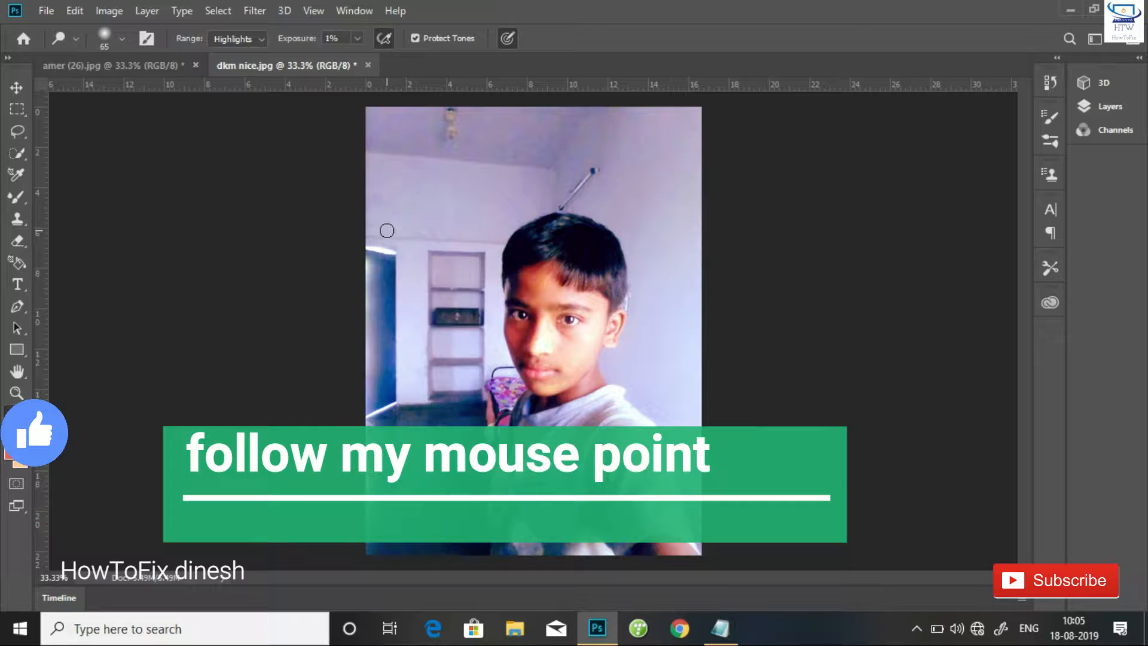
Step: Apply the Auto Tone and Auto Contrast corrections to the photo
key("c")
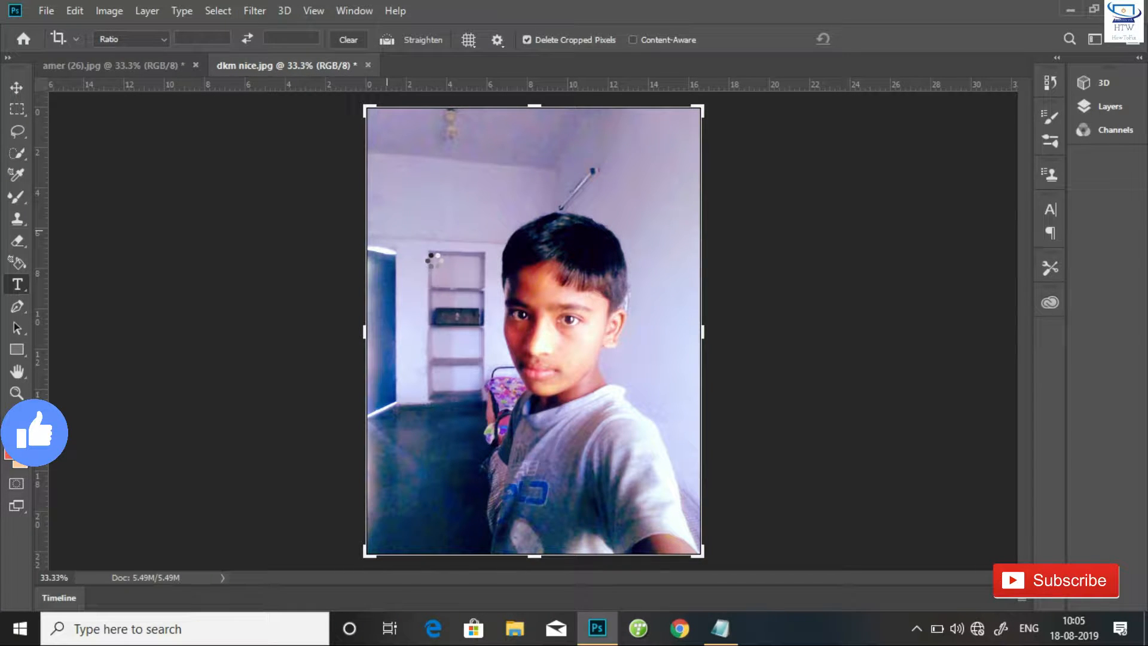
key("t")
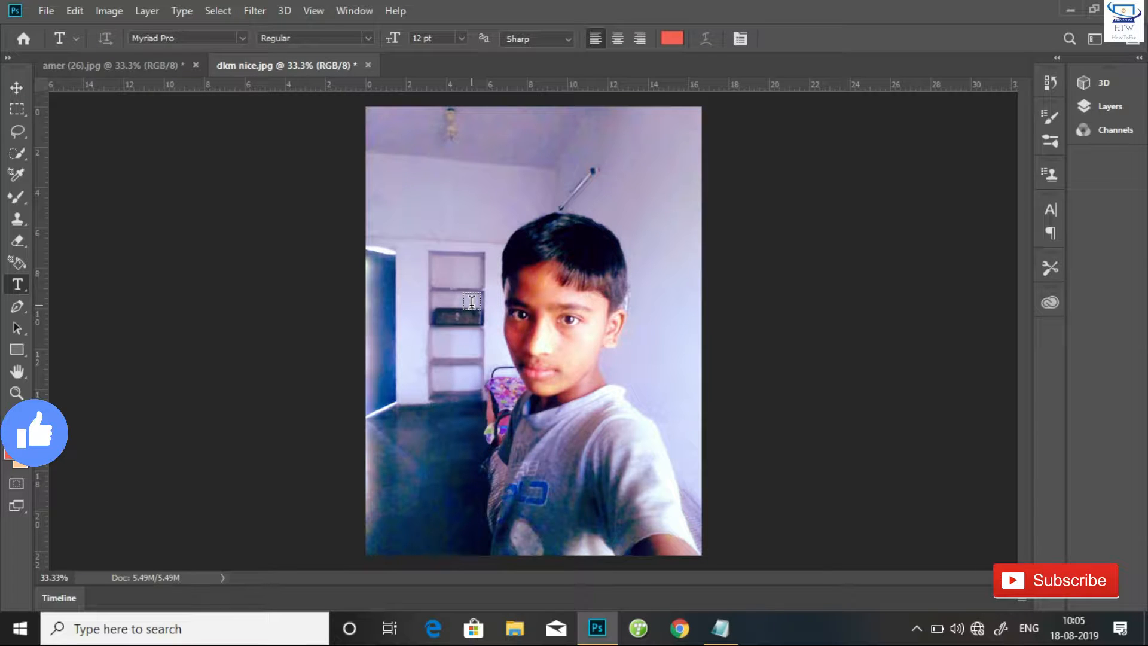
left_click(109, 10)
left_click(159, 74)
left_click(111, 11)
left_click(135, 95)
Step: Try Auto Color on the photo together with a Brightness/Contrast adjustment
left_click(111, 11)
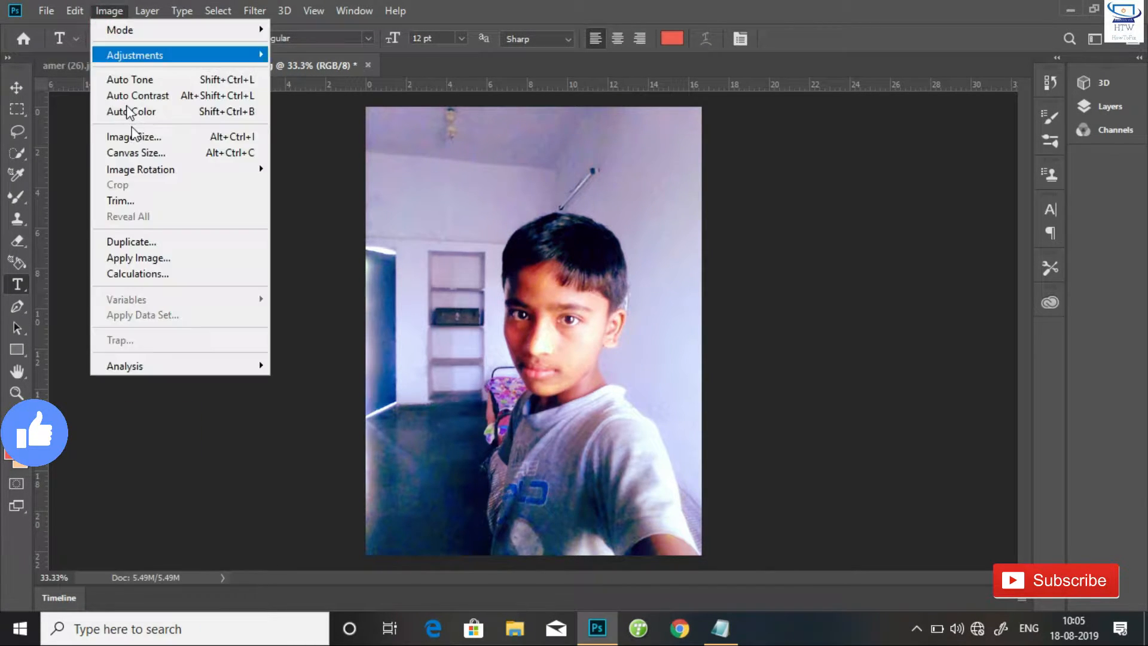
left_click(148, 114)
left_click(113, 13)
mouse_move(156, 55)
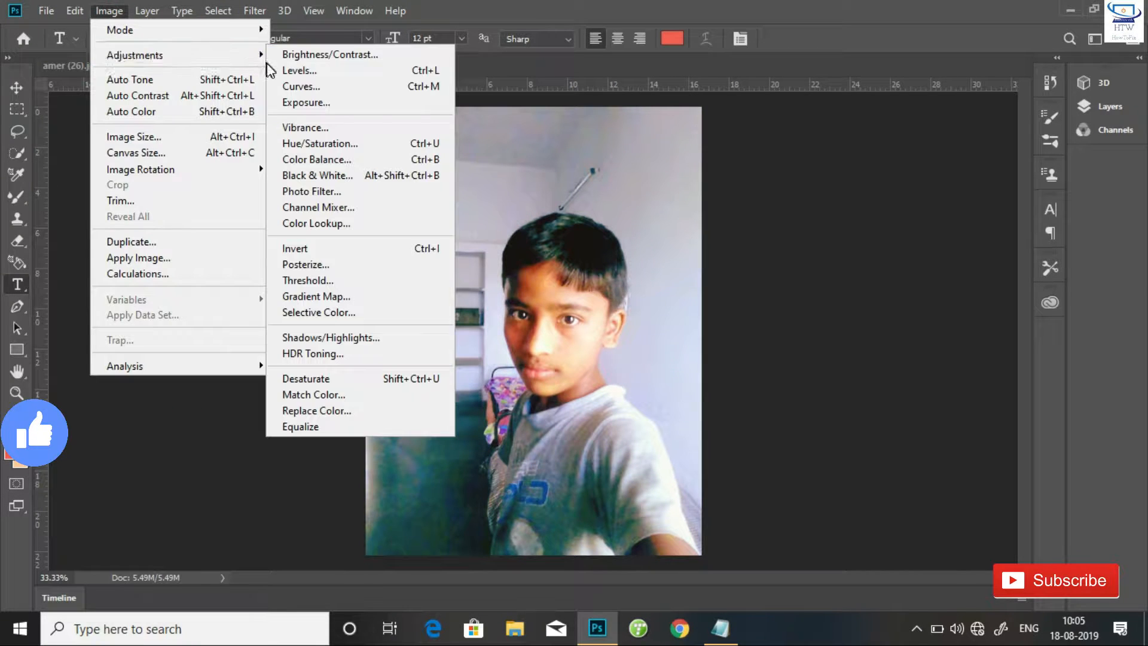
left_click(317, 54)
left_click_drag(702, 187, 707, 189)
left_click(694, 228)
left_click(635, 261)
left_click(819, 234)
left_click(835, 169)
Step: Undo the Brightness/Contrast adjustment and the Auto Color correction
key("t")
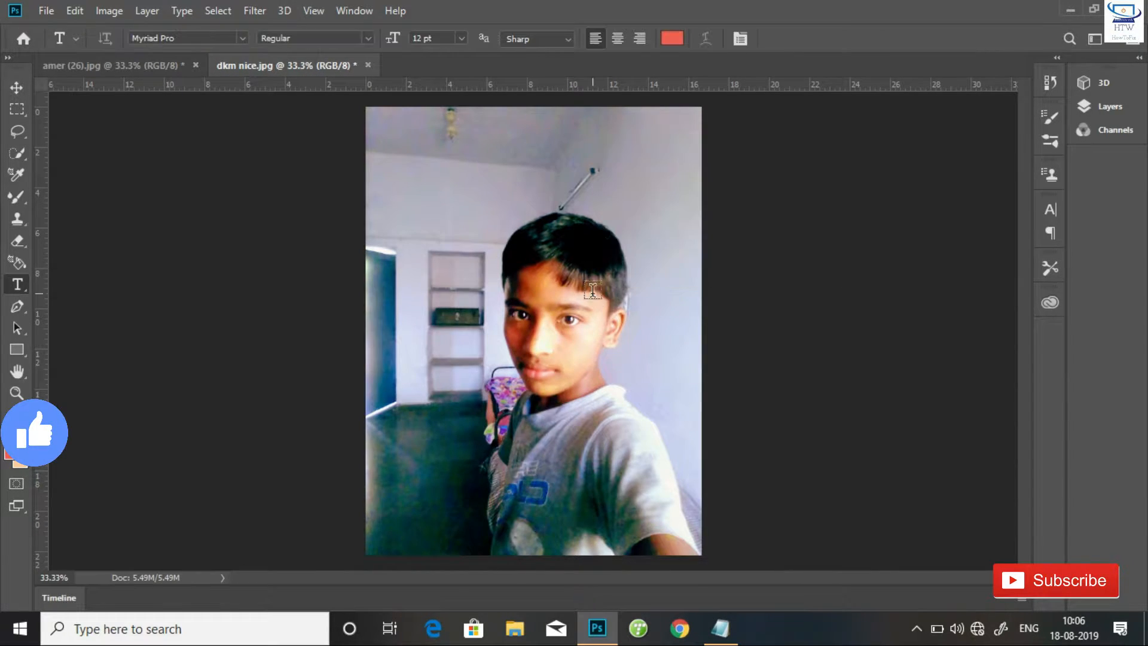
key("ctrl+z")
key("ctrl+z")
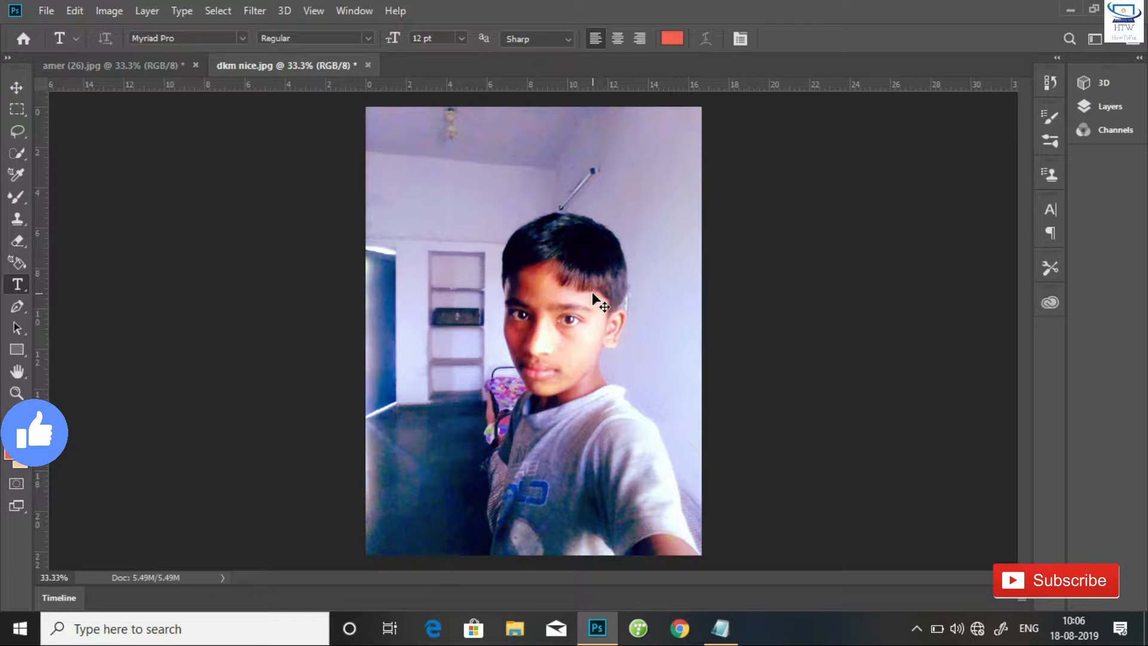
Step: Apply an Exposure adjustment with Exposure -0.71, Offset +0.0375 and Gamma Correction 0.61
left_click(100, 8)
mouse_move(141, 54)
left_click(334, 106)
left_click_drag(753, 223, 786, 300)
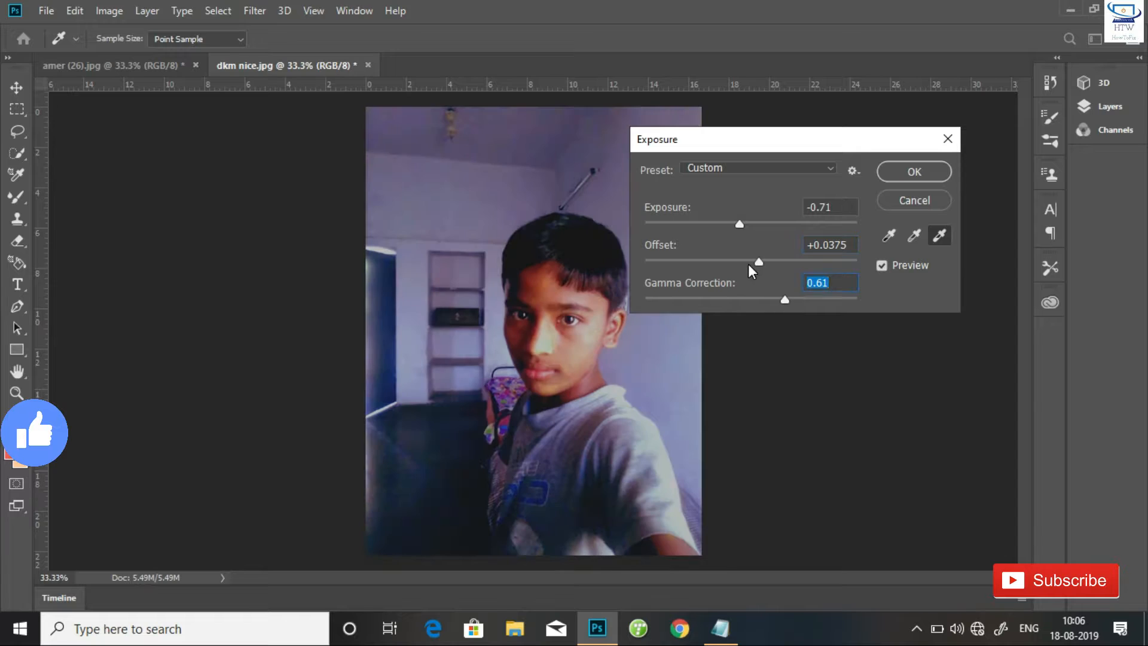
left_click(915, 172)
key("t")
Step: Apply a Violet photo filter to the picture at 46% density
left_click(109, 11)
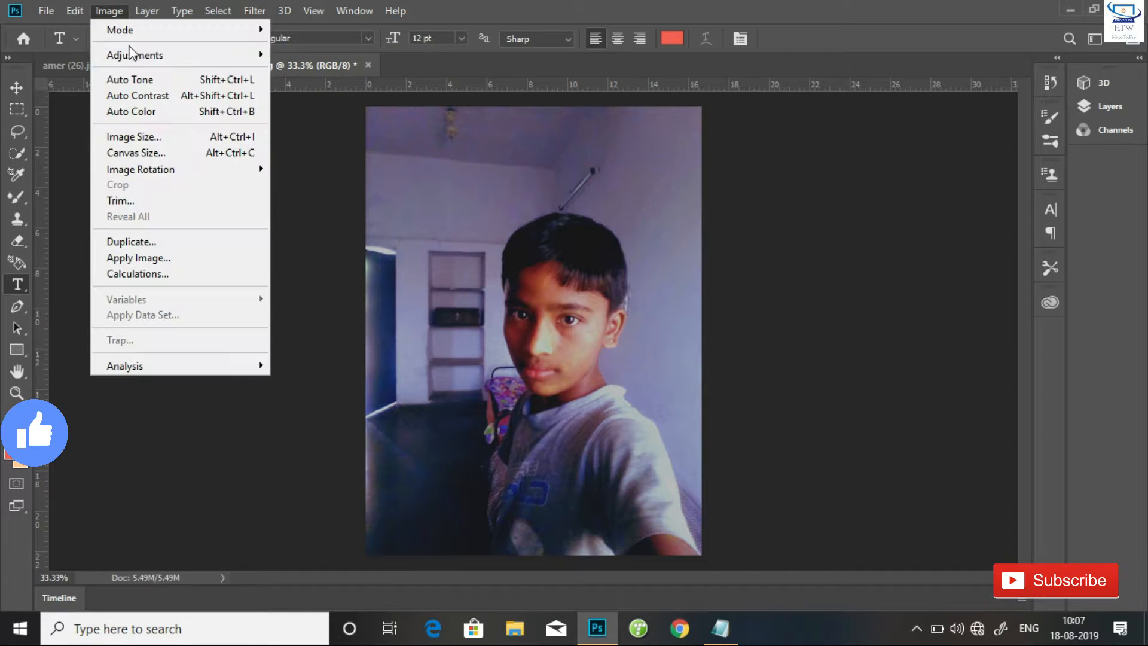
mouse_move(131, 54)
left_click(338, 189)
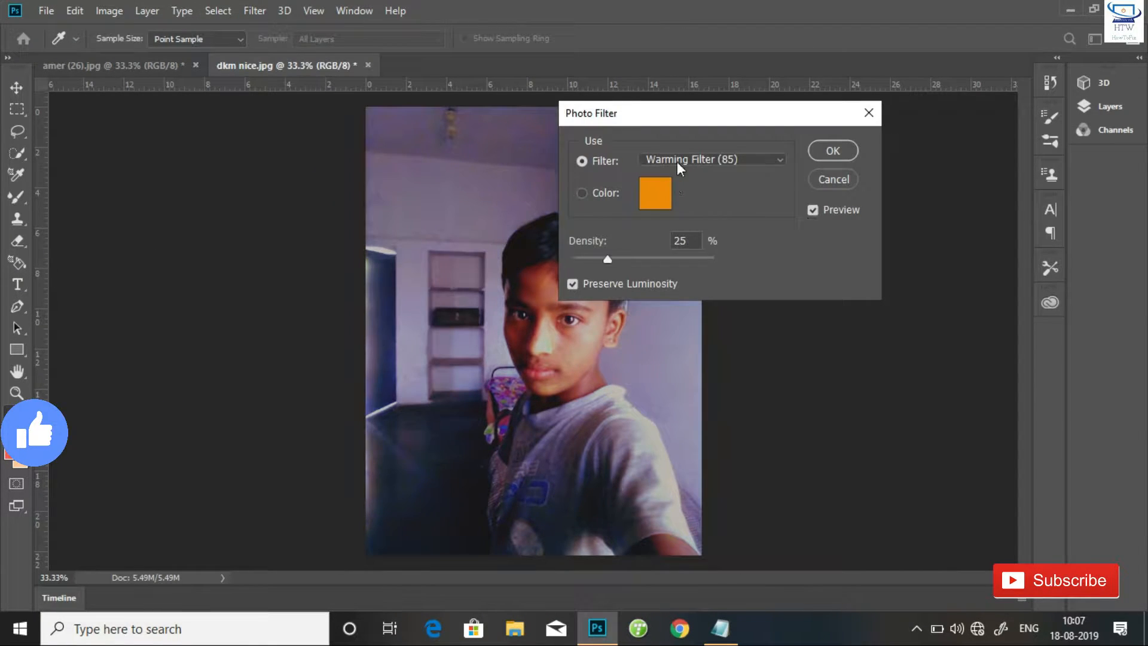
left_click(677, 159)
left_click(680, 206)
left_click(638, 257)
left_click(658, 159)
left_click(682, 367)
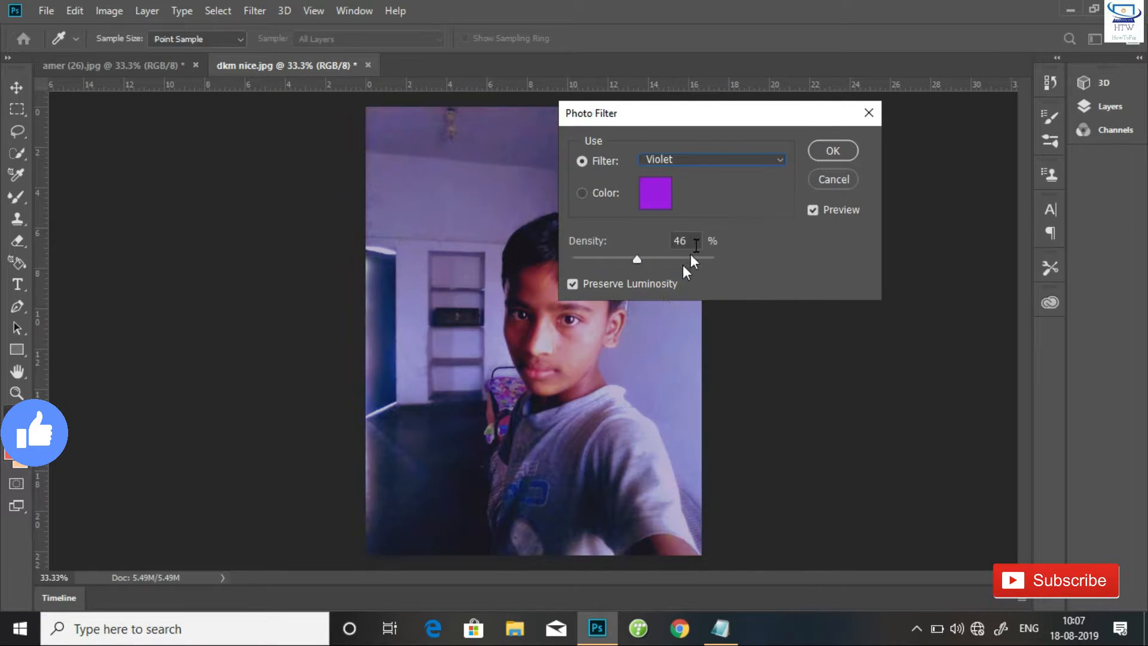
left_click(813, 150)
key("t")
left_click(108, 10)
mouse_move(205, 62)
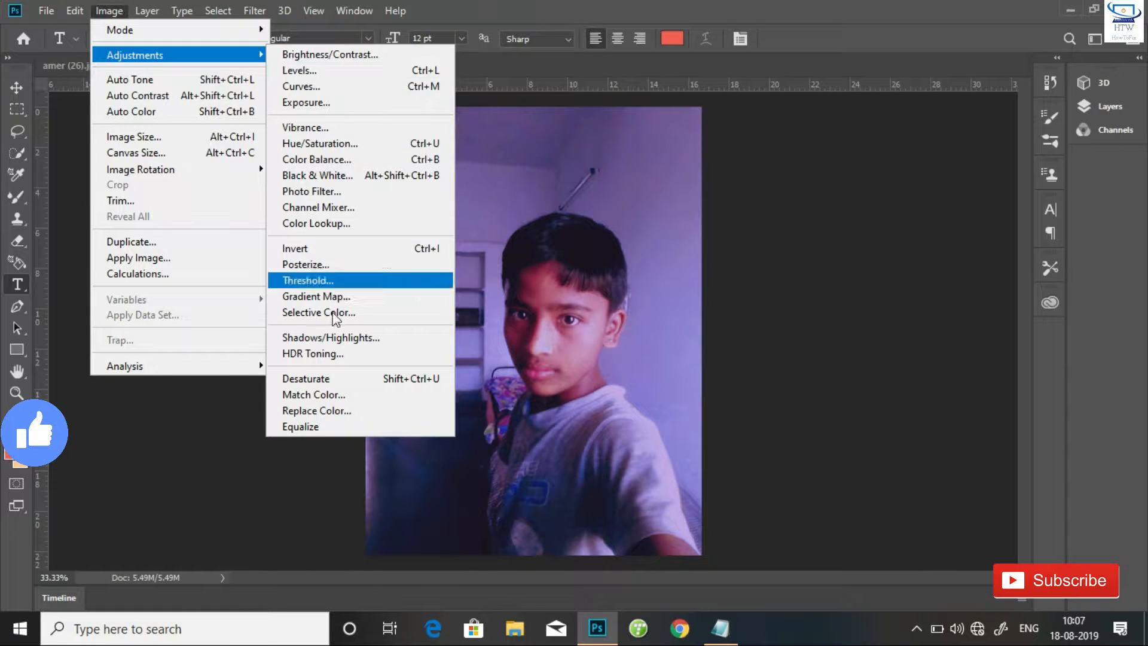
left_click(332, 347)
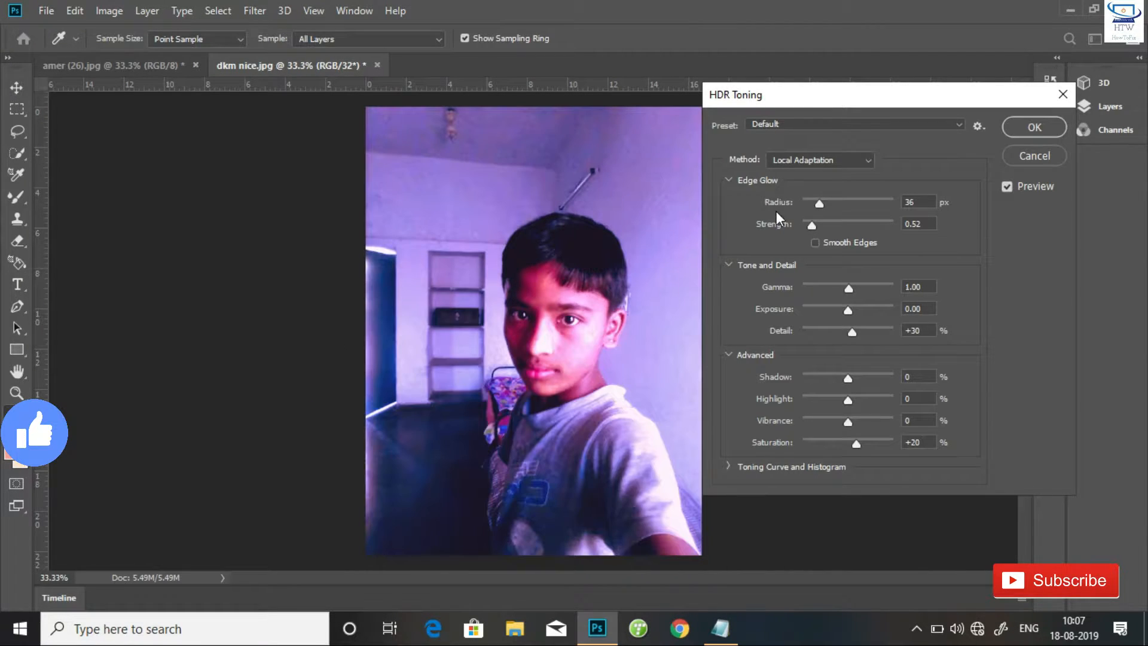
left_click(816, 243)
left_click(1018, 155)
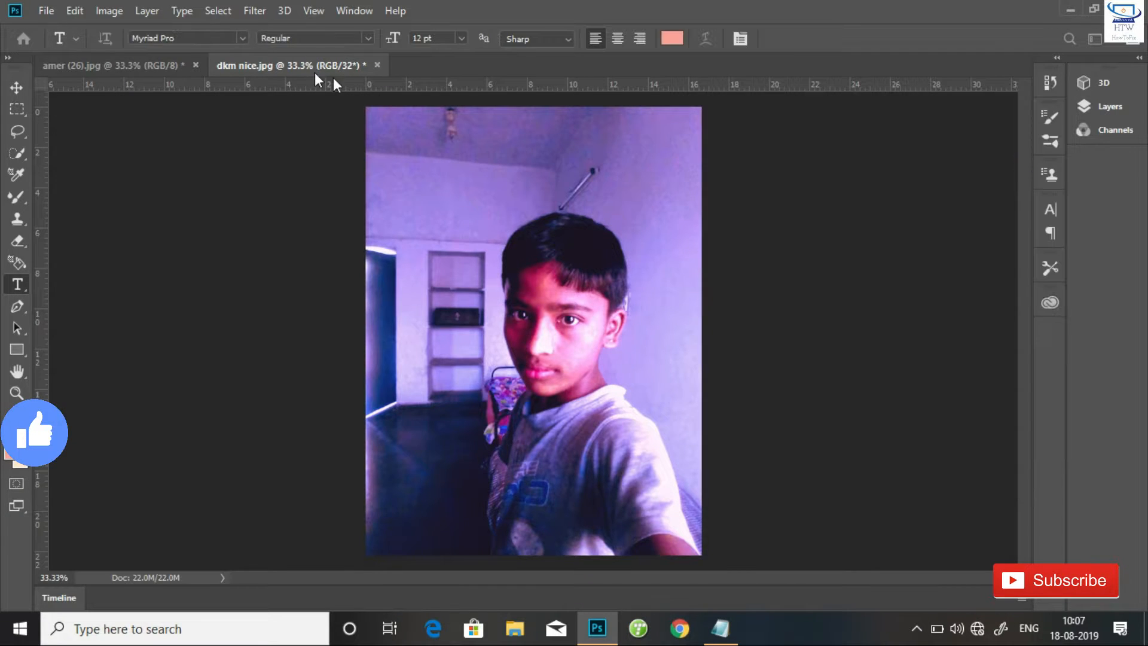
Step: Apply Selective Color to the Reds with Cyan -100%, Magenta -48%, Yellow +21% and a strongly reduced Black
left_click(108, 11)
mouse_move(179, 55)
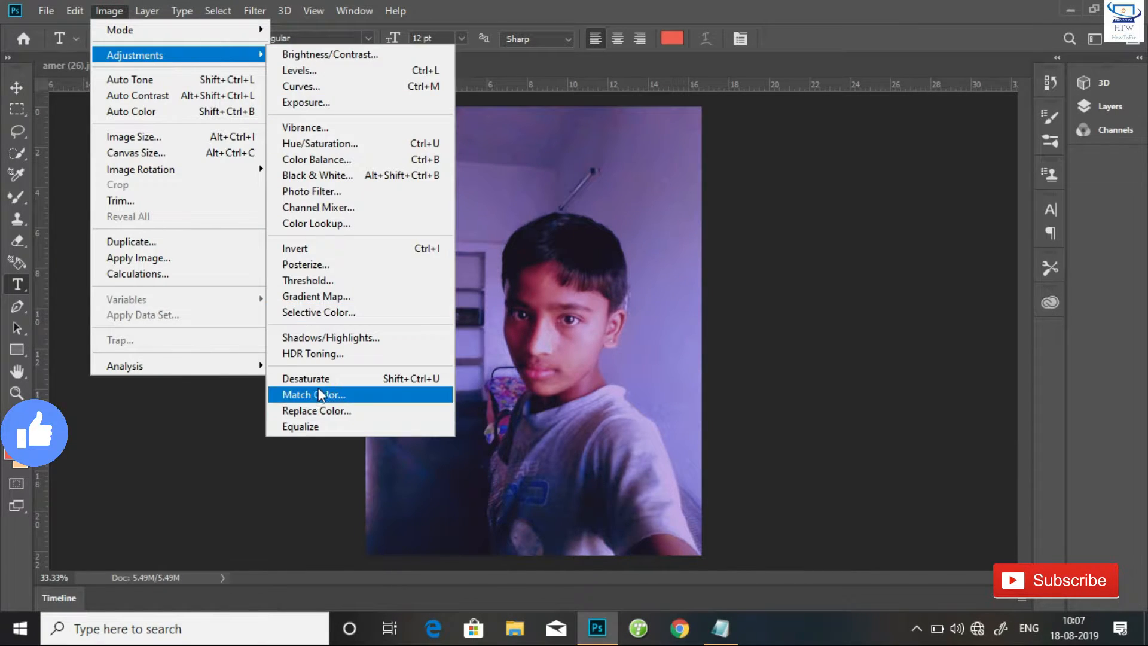
left_click(318, 312)
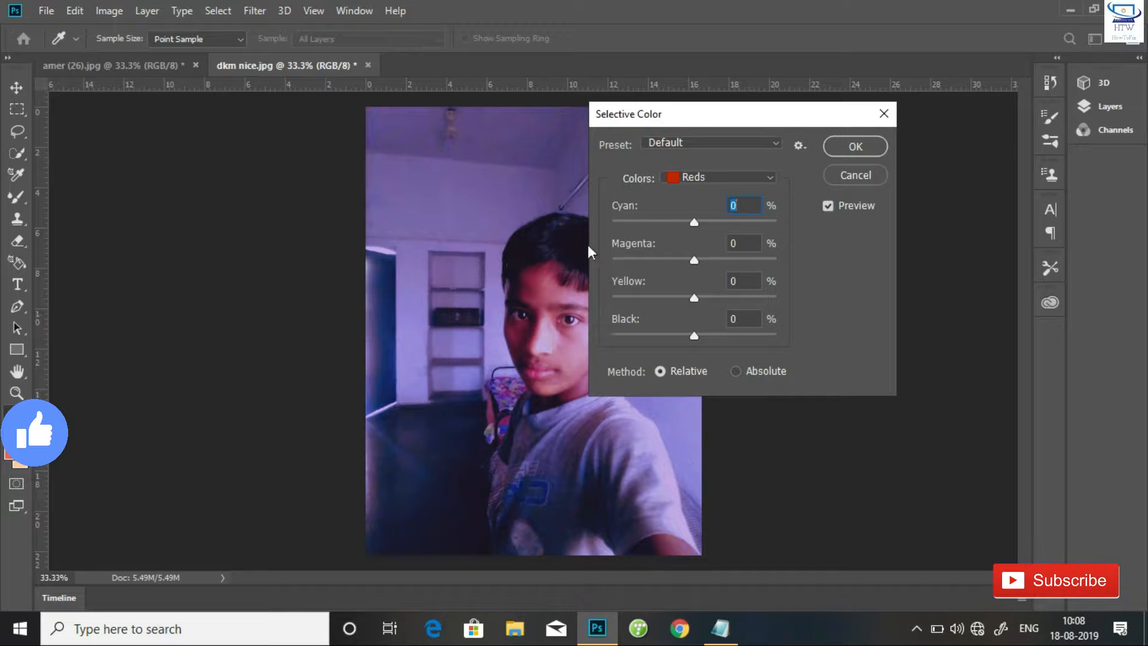
left_click(691, 176)
left_click(697, 192)
left_click_drag(694, 221, 613, 235)
left_click_drag(722, 263, 712, 295)
left_click_drag(692, 336, 635, 347)
left_click(596, 115)
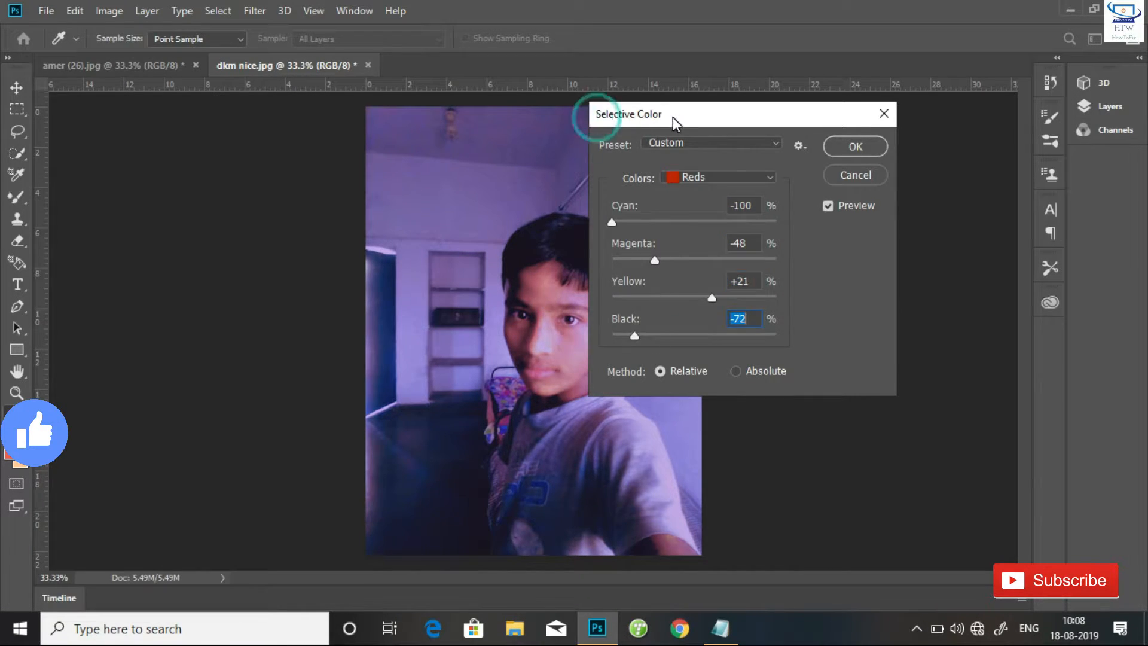
left_click_drag(597, 115, 672, 114)
left_click_drag(701, 336, 687, 336)
left_click(904, 150)
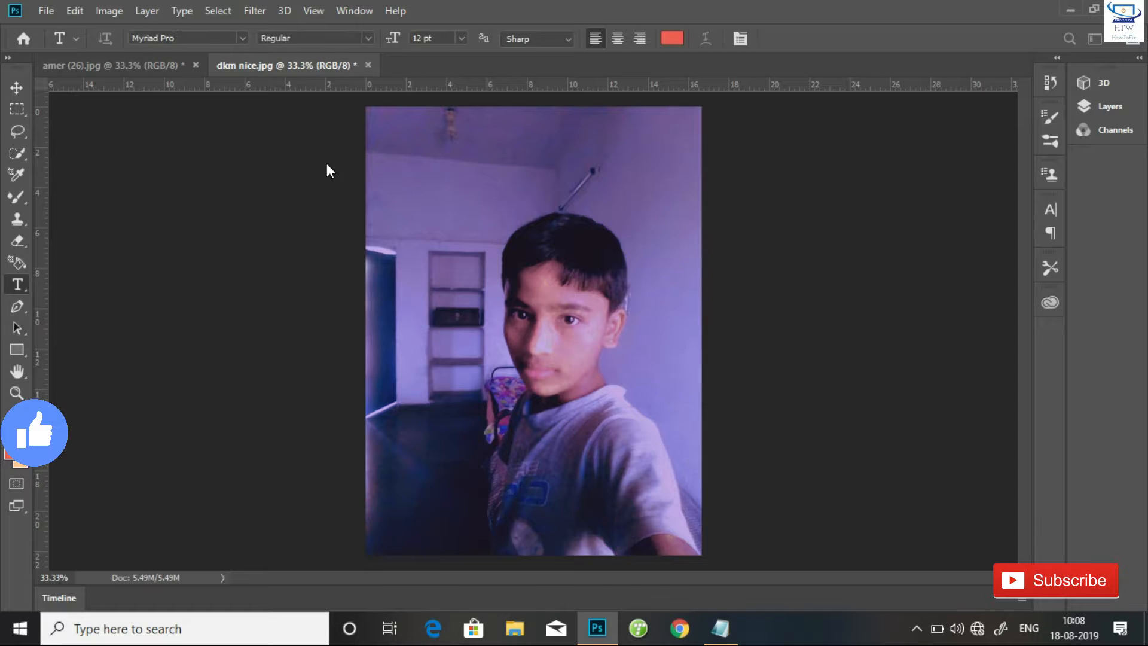
Step: Turn the CMYK proof colors on and back off
key("ctrl+y")
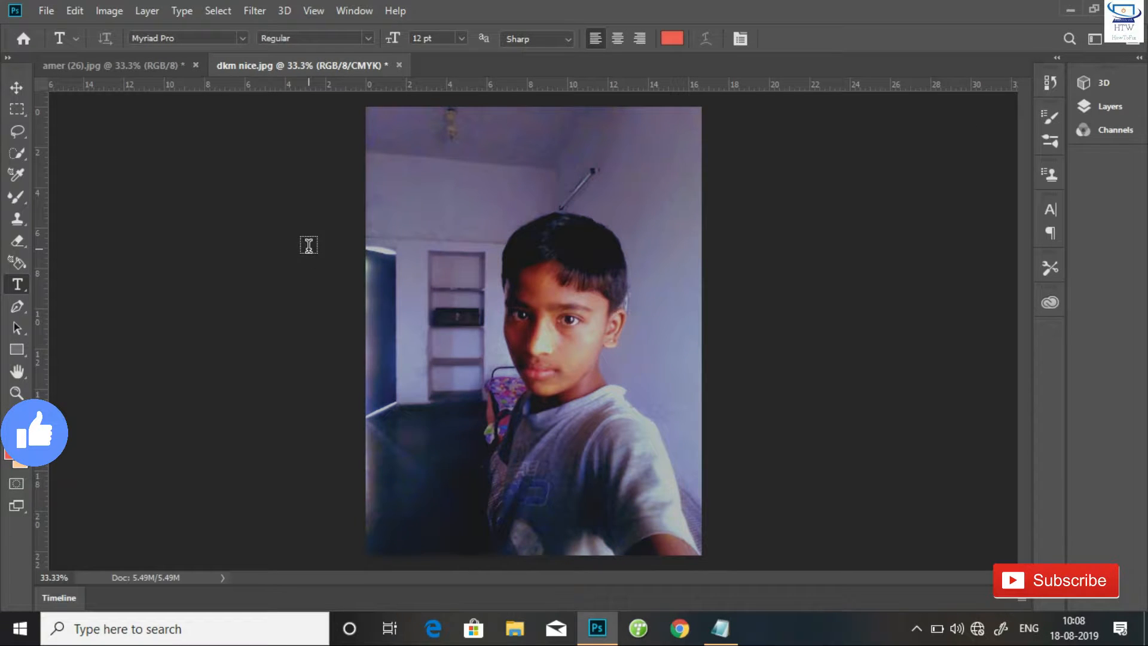
key("ctrl+y")
Step: Apply Match Color to the photo with Luminance 126, Color Intensity 68 and Fade 14
left_click(109, 10)
mouse_move(138, 55)
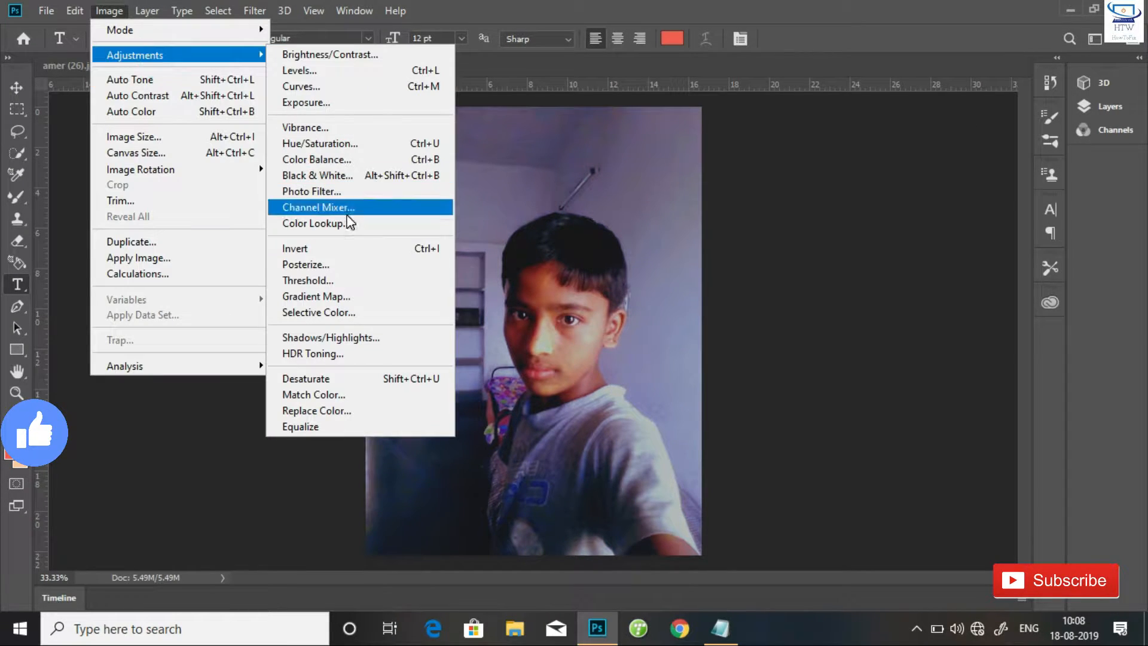
left_click(393, 394)
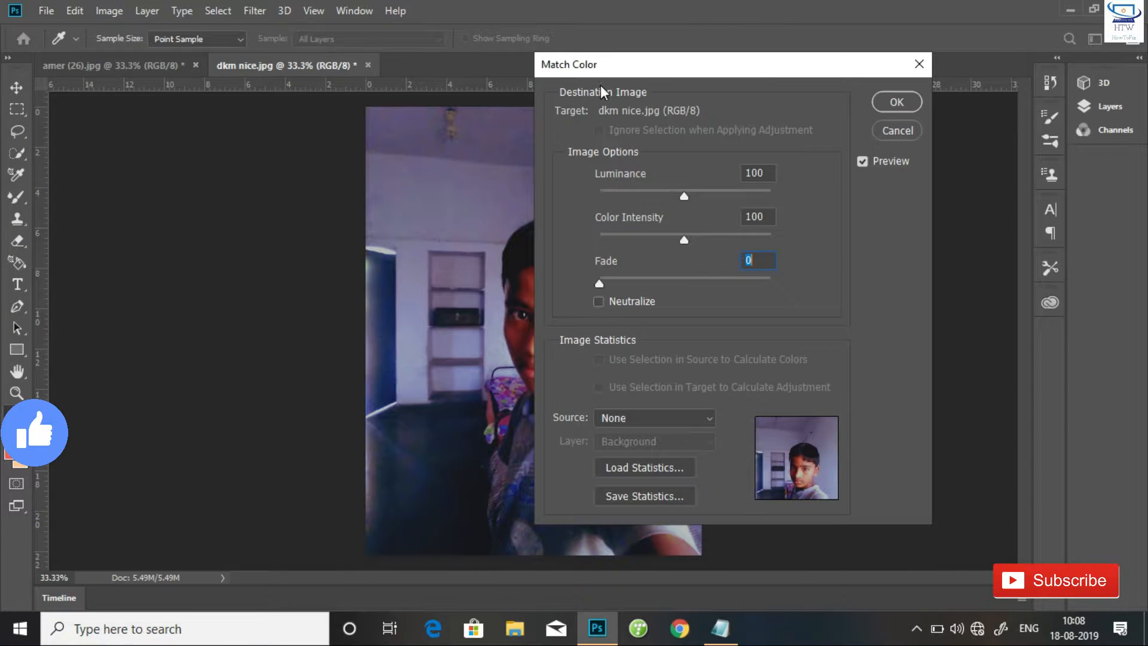
left_click_drag(694, 212, 763, 213)
left_click(708, 252)
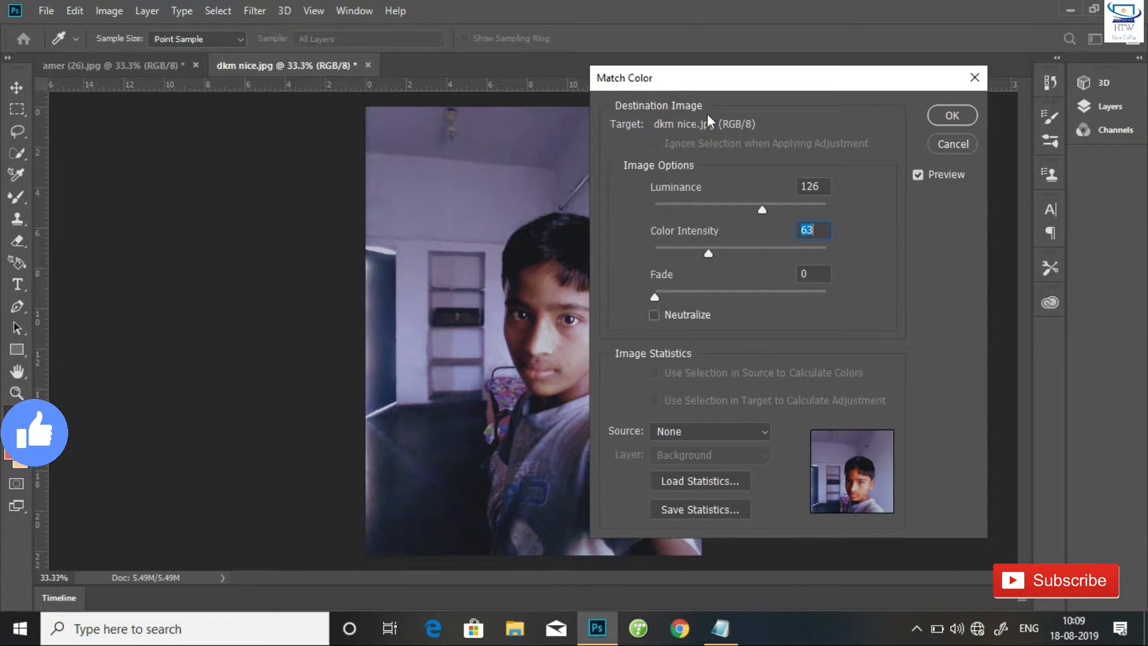
left_click_drag(665, 82, 742, 86)
left_click(791, 256)
left_click(756, 300)
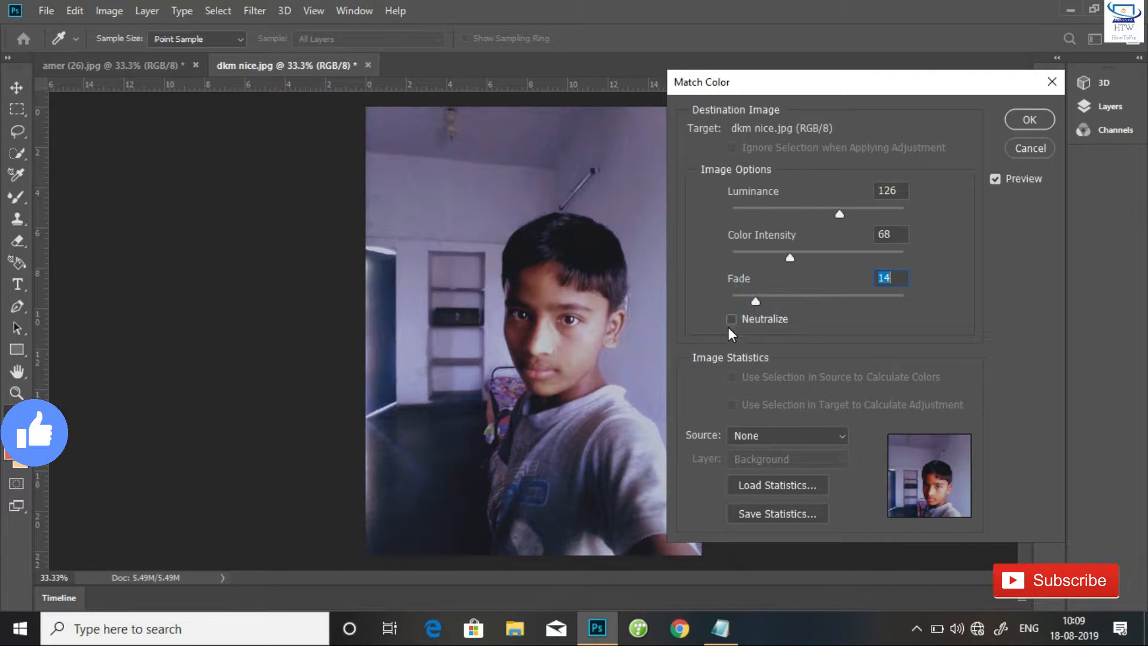
left_click(1028, 119)
key("t")
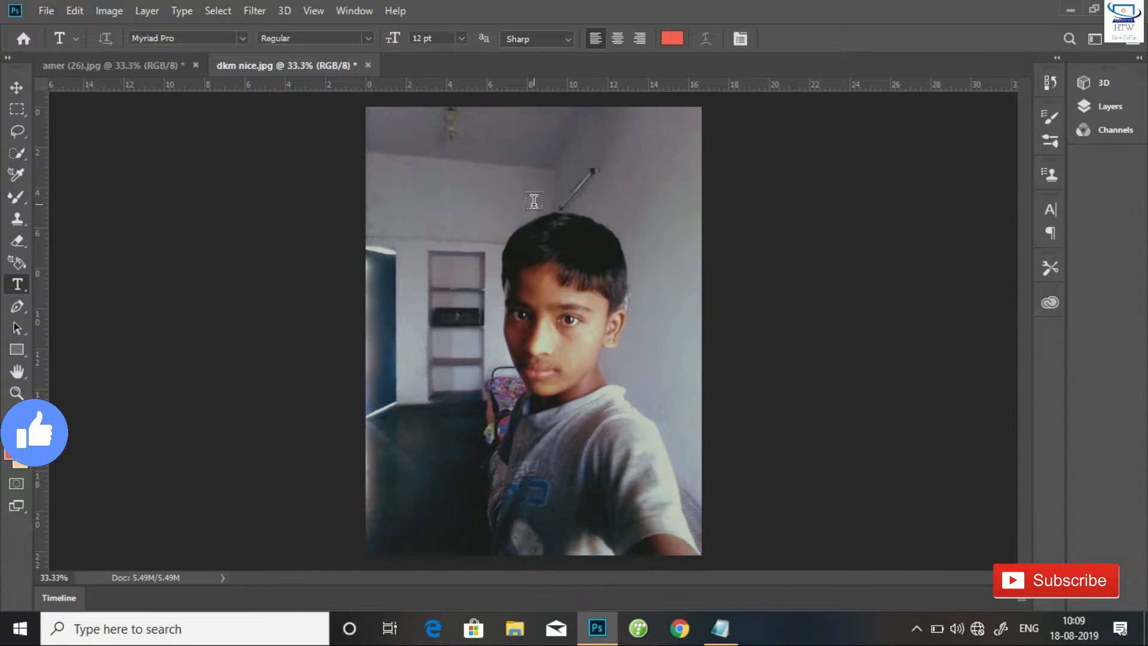
Step: Select the room background around the boy, including the walls, shelf, door and floor, with the Quick Selection tool
left_click(20, 153)
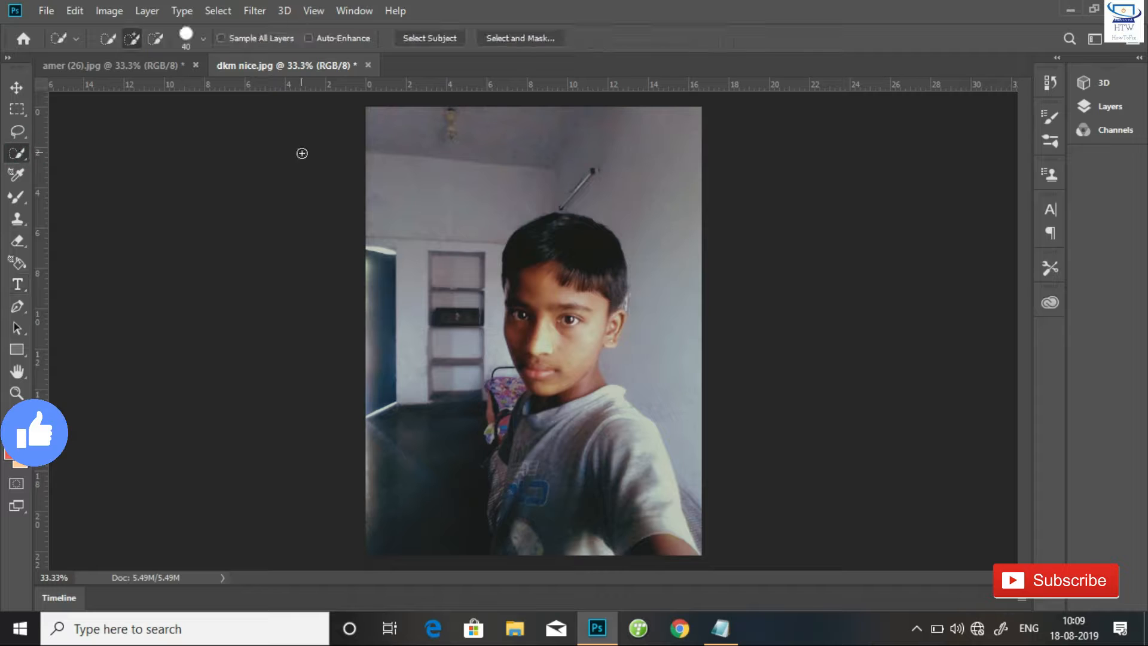
mouse_move(509, 128)
left_mouse_down()
mouse_move(586, 144)
mouse_move(651, 233)
mouse_move(664, 449)
left_mouse_up()
left_click(468, 341)
left_click(374, 315)
mouse_move(398, 425)
left_mouse_down()
mouse_move(454, 468)
mouse_move(413, 447)
mouse_move(419, 497)
mouse_move(500, 459)
left_mouse_up()
Step: Subtract the boy's head, ear and shirt from the background selection
left_click(156, 39)
mouse_move(537, 245)
left_mouse_down()
mouse_move(572, 245)
mouse_move(560, 346)
mouse_move(581, 413)
mouse_move(640, 484)
left_mouse_up()
mouse_move(553, 532)
left_mouse_down()
mouse_move(520, 461)
mouse_move(508, 532)
left_mouse_up()
left_click(616, 326)
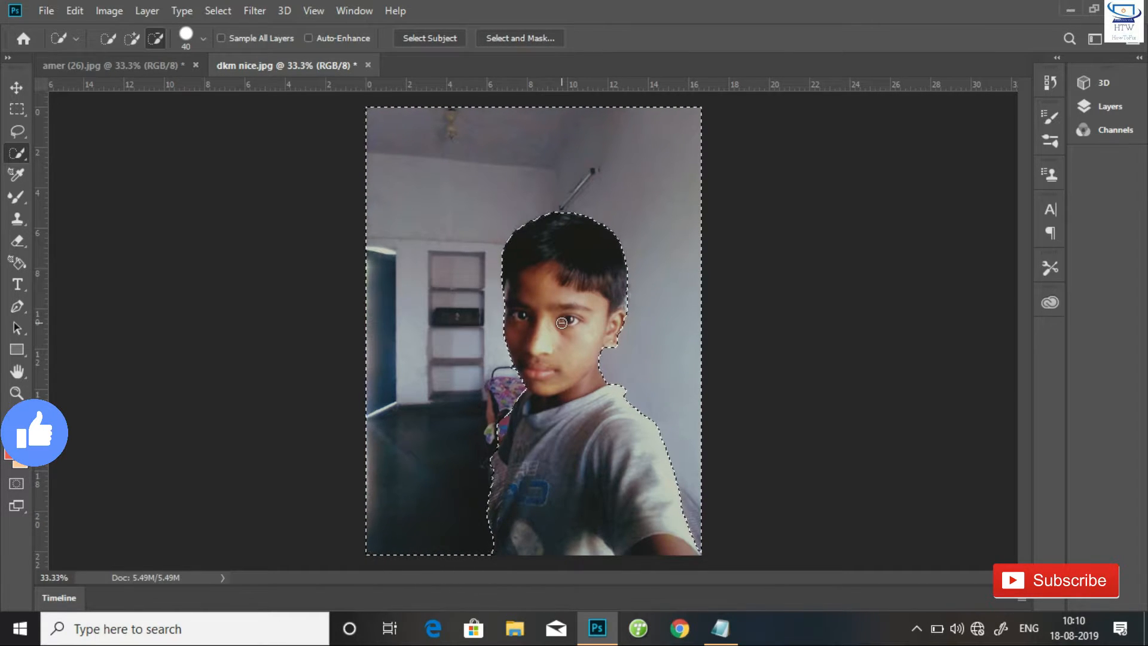
Step: Start a Camera Raw filter on the selected background with Temperature -24, Tint +8, Exposure +0.30 and Contrast +10
left_click(245, 13)
left_click(259, 119)
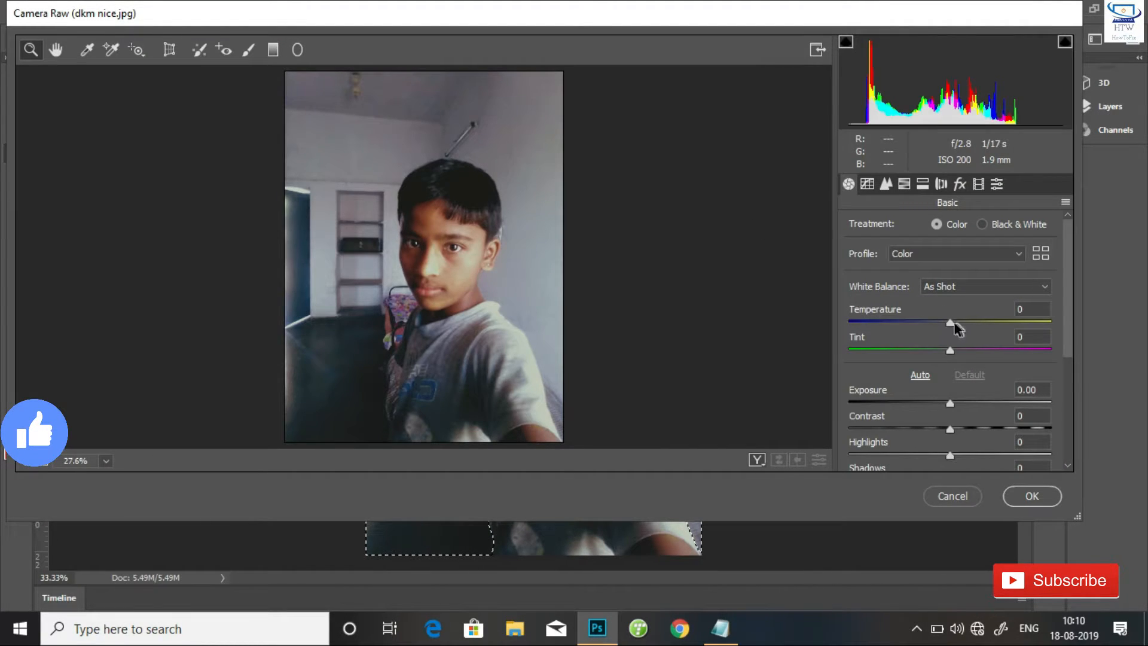
left_click_drag(955, 324, 957, 351)
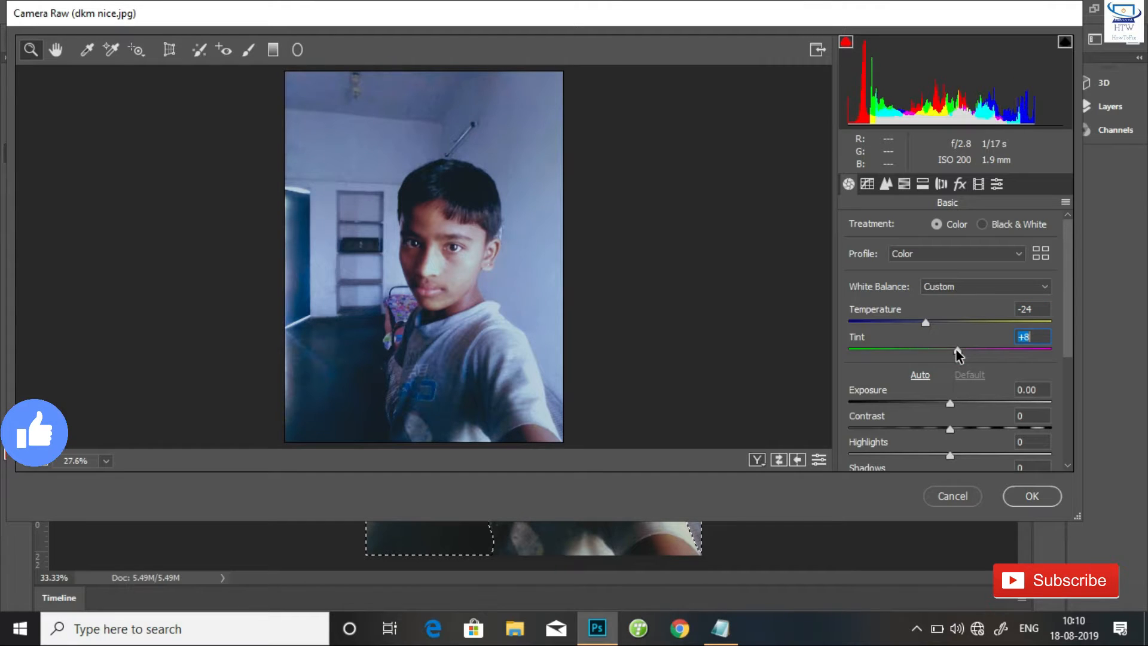
left_click_drag(951, 405, 961, 429)
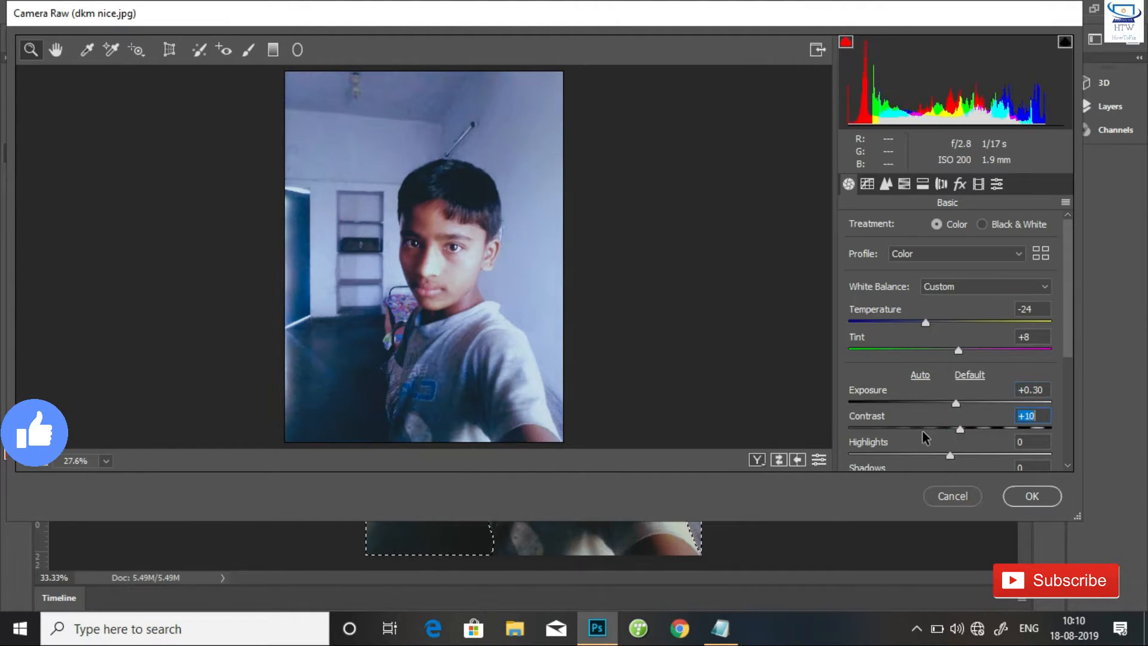
Step: Try the automatic tone correction in Camera Raw and undo it
left_click(920, 374)
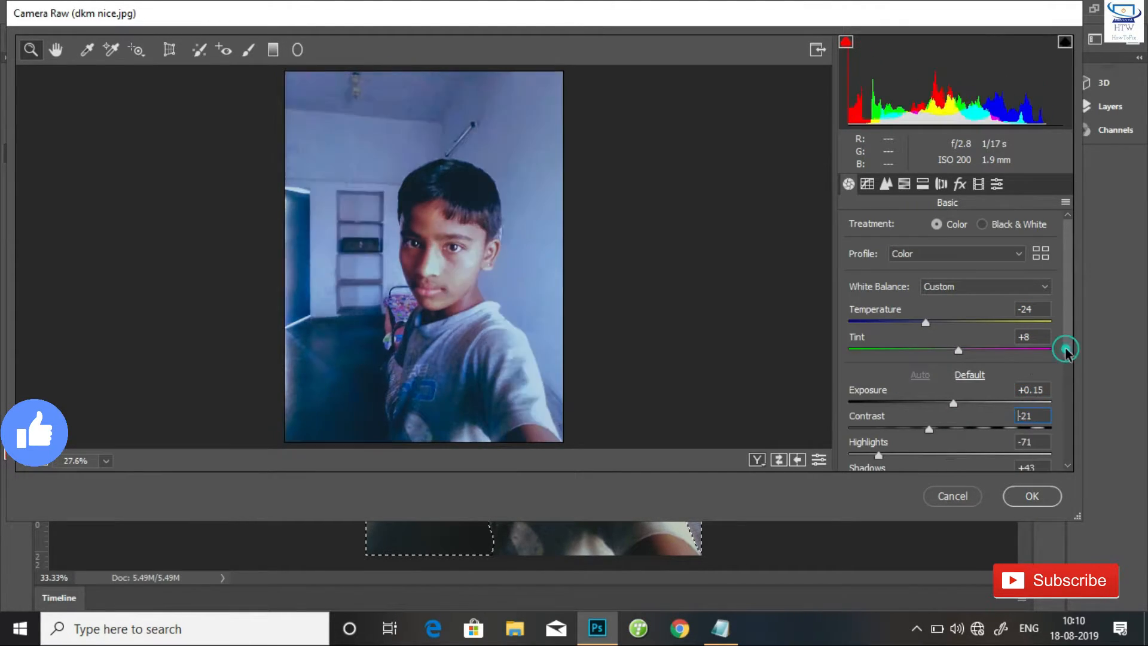
scroll(1037, 371, "down", 3)
key("ctrl+z")
Step: Set Contrast +12, Shadows -11, Whites +8, Blacks +9 and Vibrance +7 in the basic Camera Raw settings
mouse_move(951, 440)
left_mouse_down()
mouse_move(940, 412)
mouse_move(956, 430)
left_mouse_up()
left_click(1071, 410)
left_click_drag(950, 335, 960, 336)
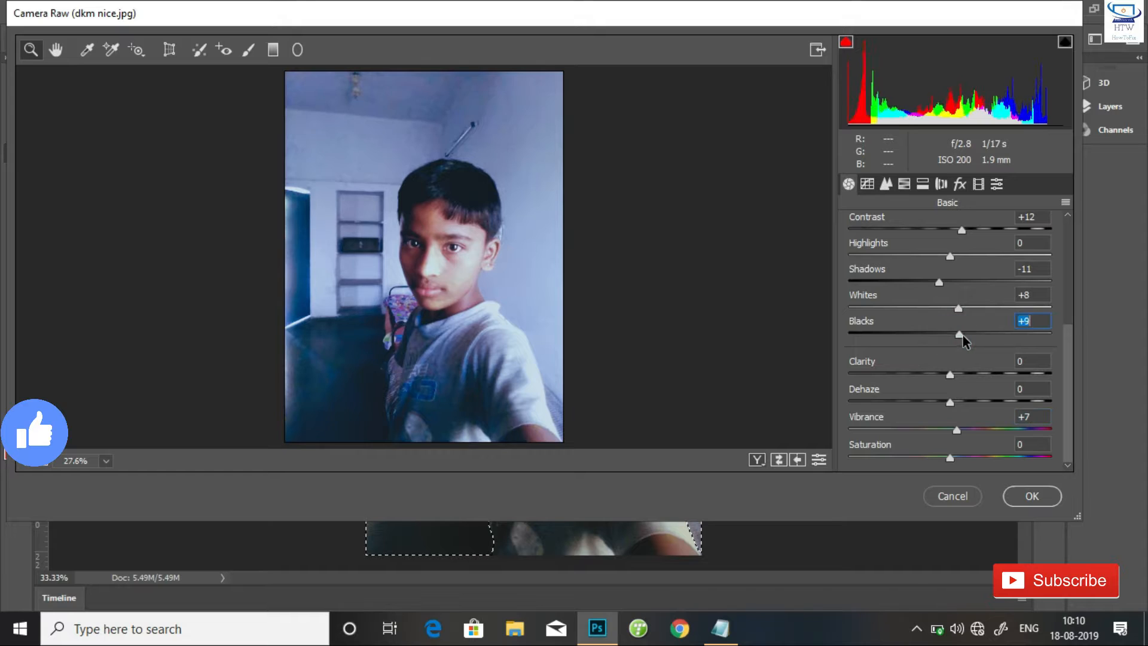
Step: Add film grain with an amount of 5 in the Camera Raw effects
left_click(960, 184)
left_click_drag(851, 256, 859, 257)
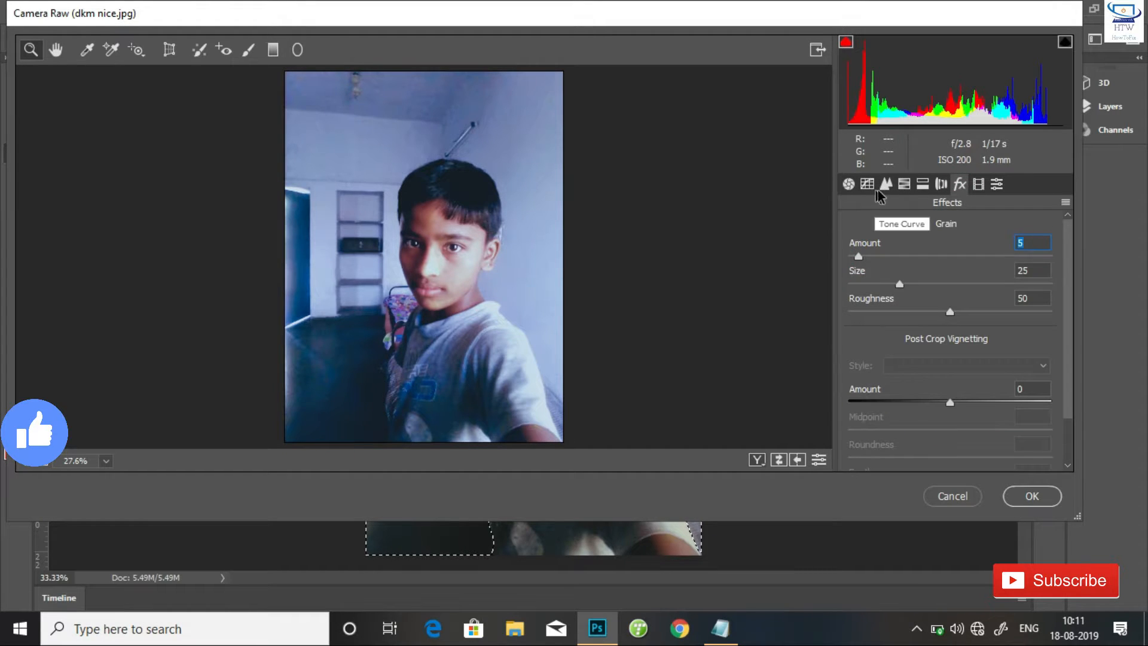
Step: Set the HSL hues in Camera Raw to Reds +25, Oranges +14, Yellows +41, Aquas +48 and Blues -54
left_click(904, 184)
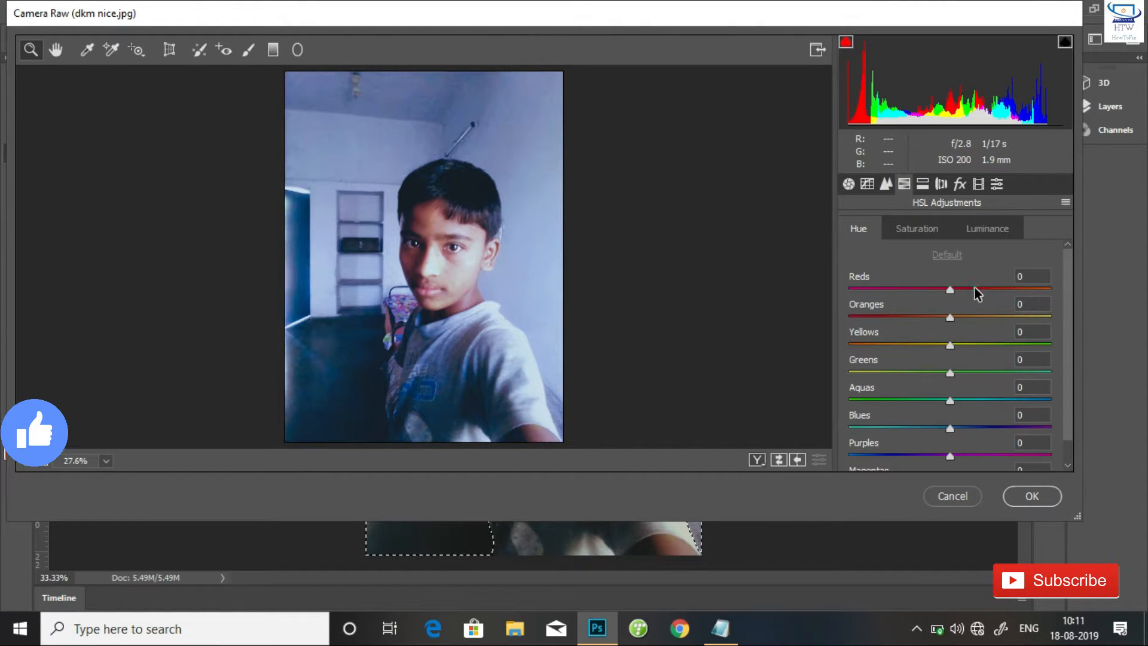
left_click_drag(949, 345, 991, 345)
left_click_drag(950, 400, 999, 400)
left_click_drag(948, 428, 904, 428)
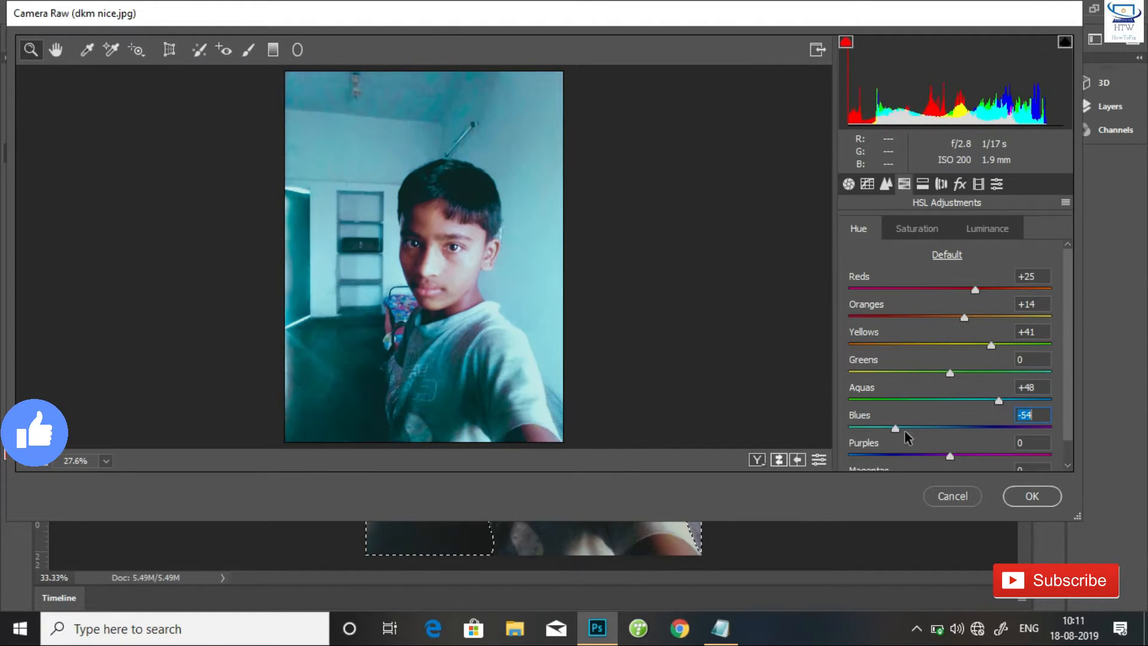
Step: Shift the calibration shadow tint toward green, and set Red Primary Hue +7, Saturation +37 and Blue Primary Hue +33, Saturation -28
left_click(979, 184)
left_click_drag(966, 294, 942, 293)
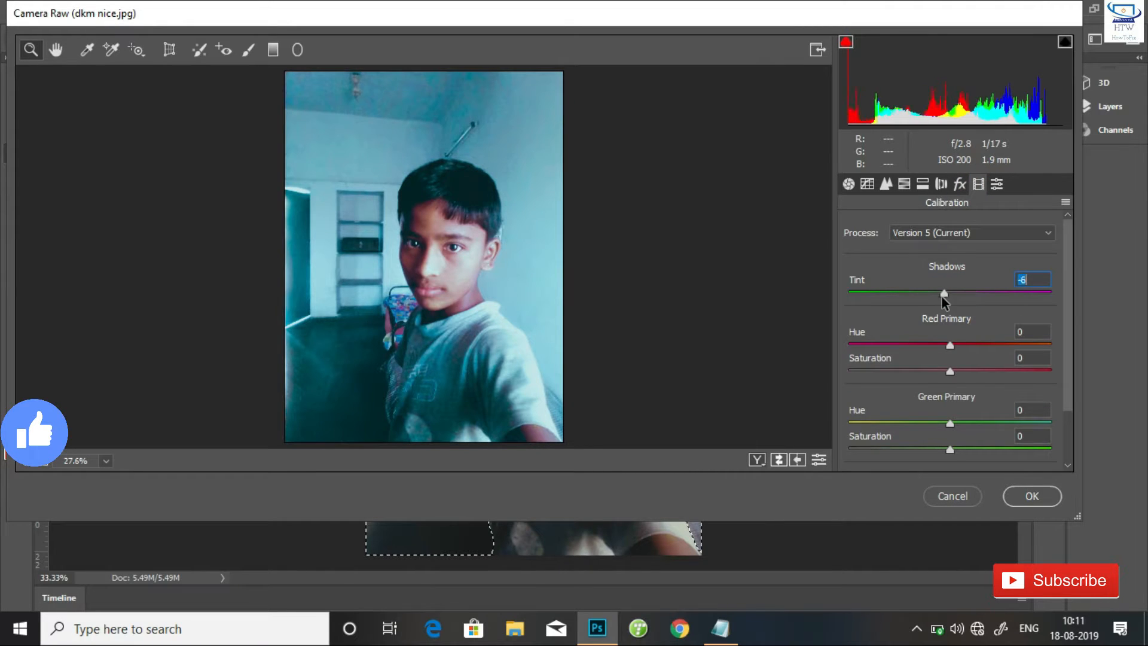
left_click_drag(954, 345, 984, 371)
scroll(1066, 415, "down", 2)
left_click_drag(950, 431, 923, 462)
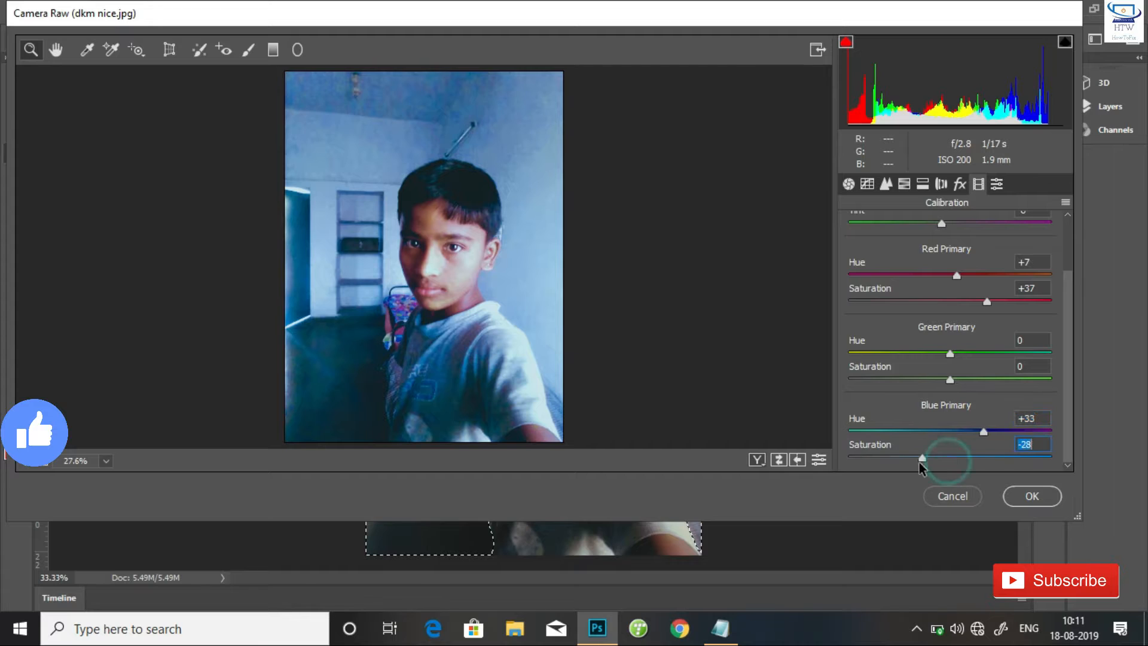
Step: Set split toning to Highlights Hue 59, Saturation 8, Balance +33, Shadows Hue 51, Saturation 10, and show the before/after comparison
left_click(922, 183)
left_click_drag(874, 251, 935, 280)
left_click(869, 280)
left_click(883, 381)
left_click(874, 409)
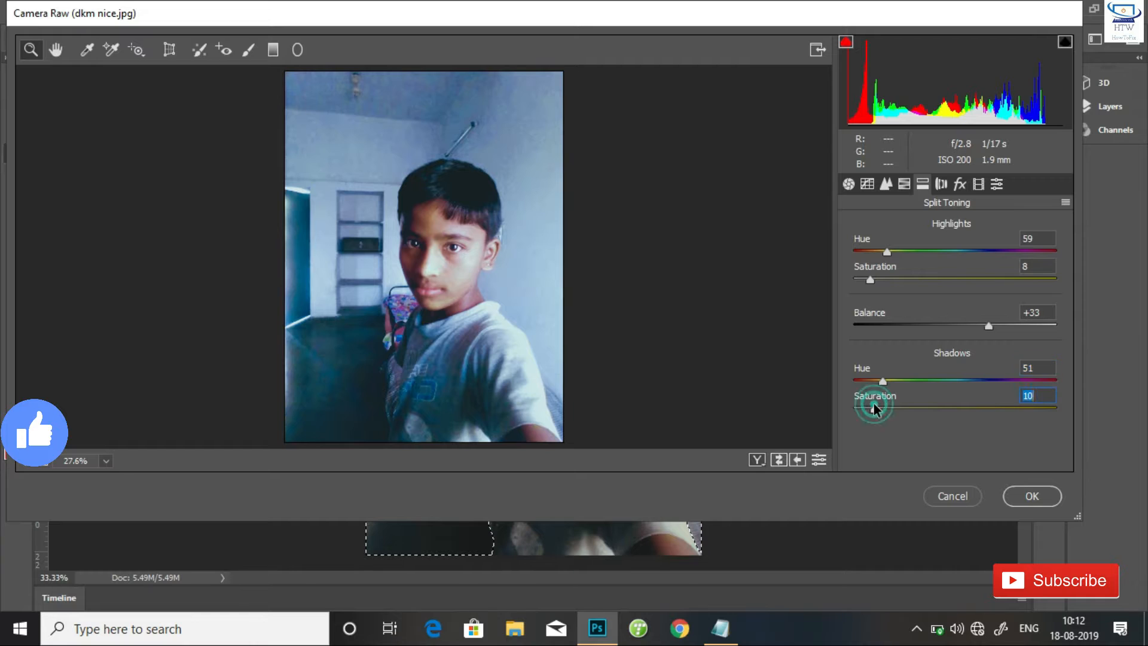
left_click(757, 460)
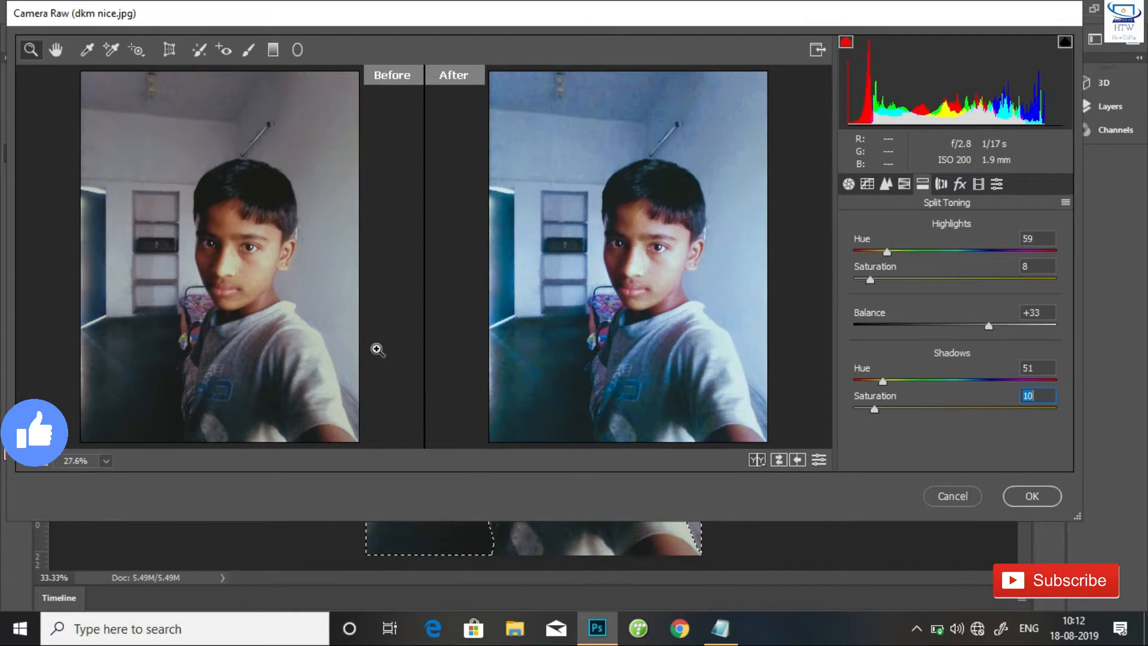
Step: Transform the background with Vertical +4, Horizontal +12, Rotate +1.3, Aspect +8 and Scale 96, and apply the Camera Raw filter
left_click(169, 49)
left_click_drag(951, 342, 953, 400)
scroll(951, 359, "down", 2)
left_click_drag(951, 334, 957, 306)
left_click_drag(955, 280, 961, 253)
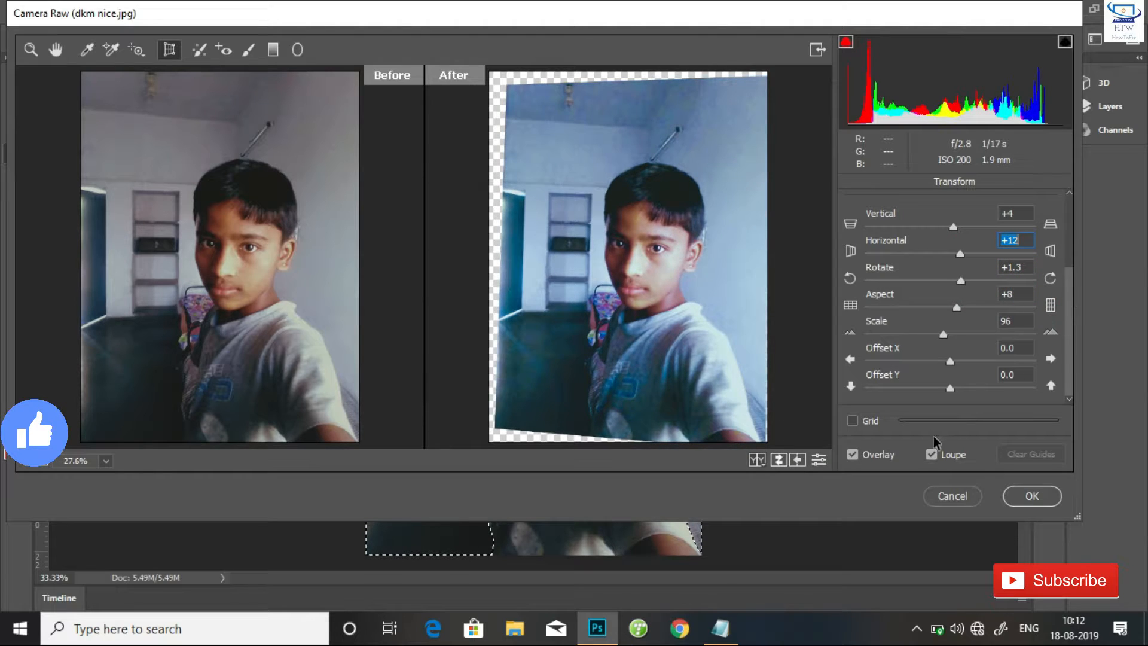
left_click(1018, 495)
key("ctrl+d")
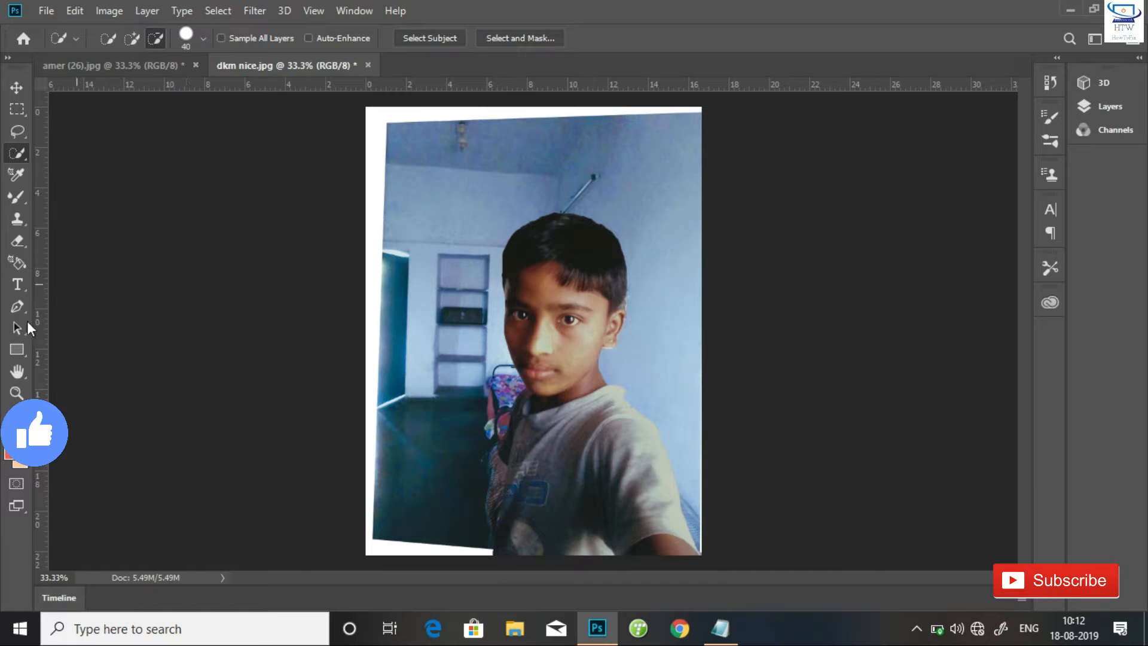
left_click(16, 259)
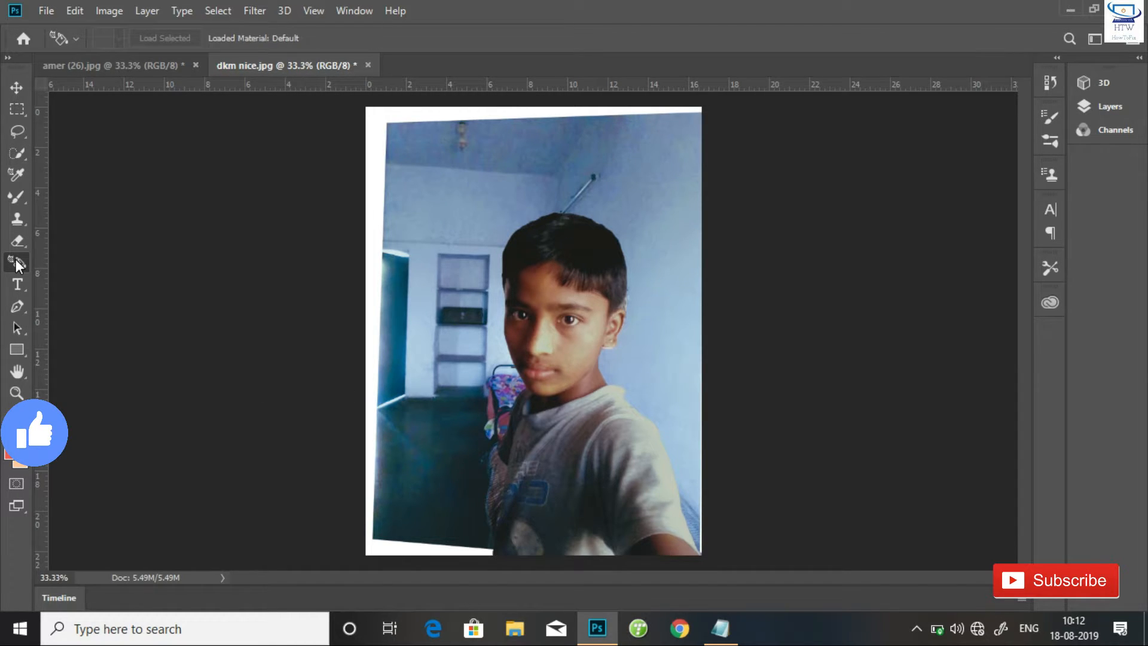
left_click(21, 201)
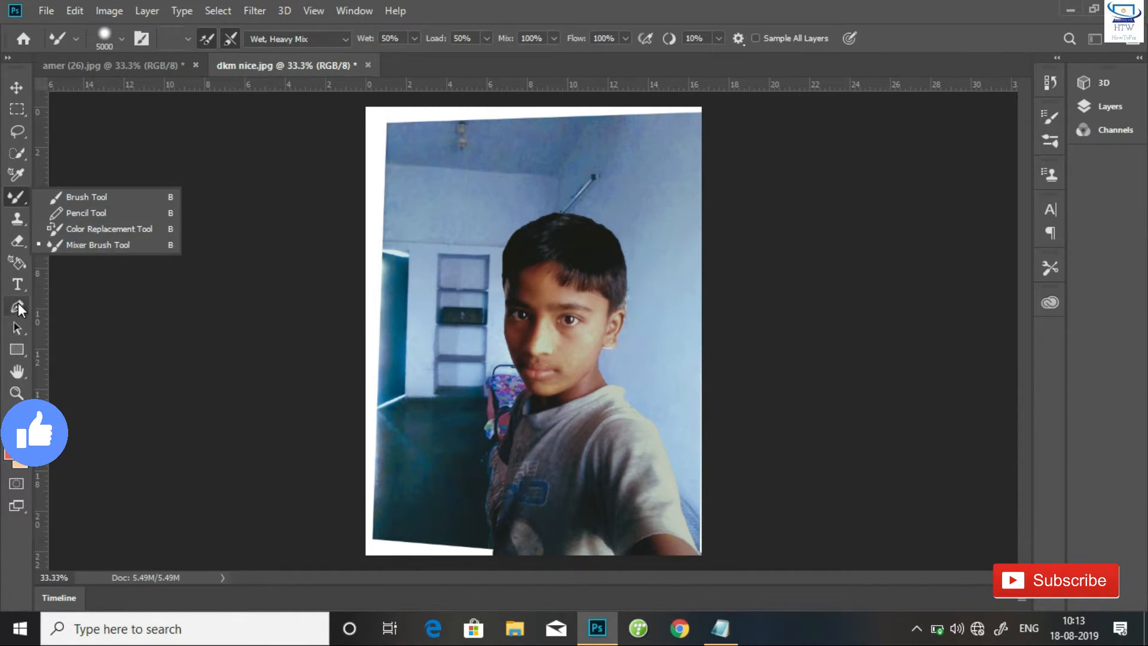
left_click(18, 264)
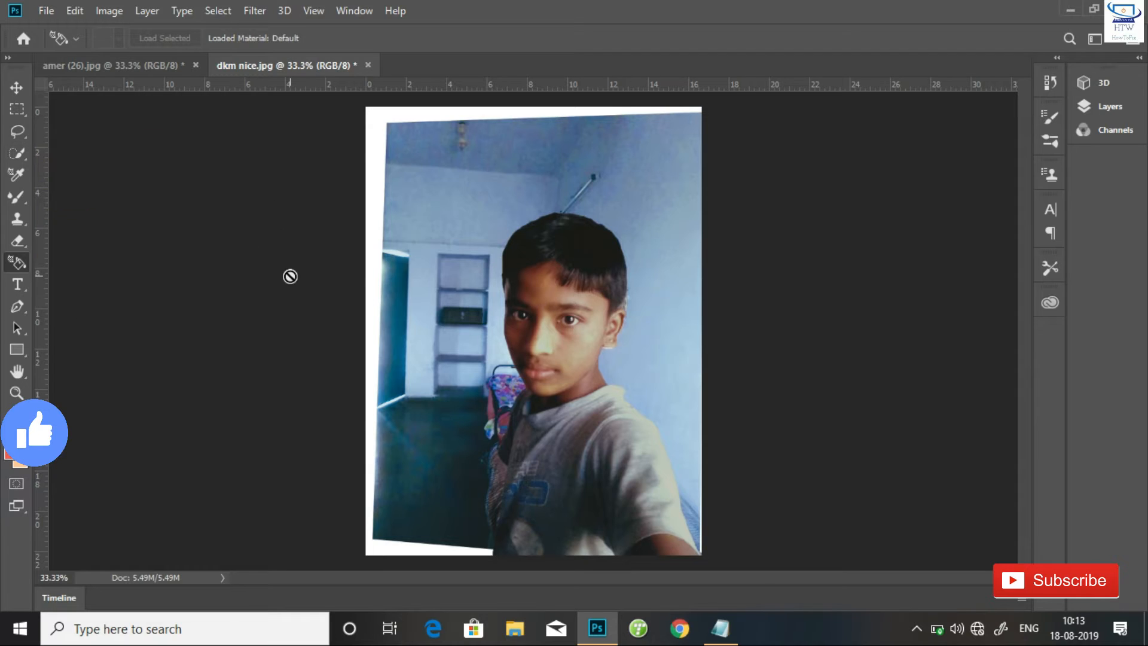
Step: Select the wall and room background around the boy with the Quick Selection tool
left_click(17, 153)
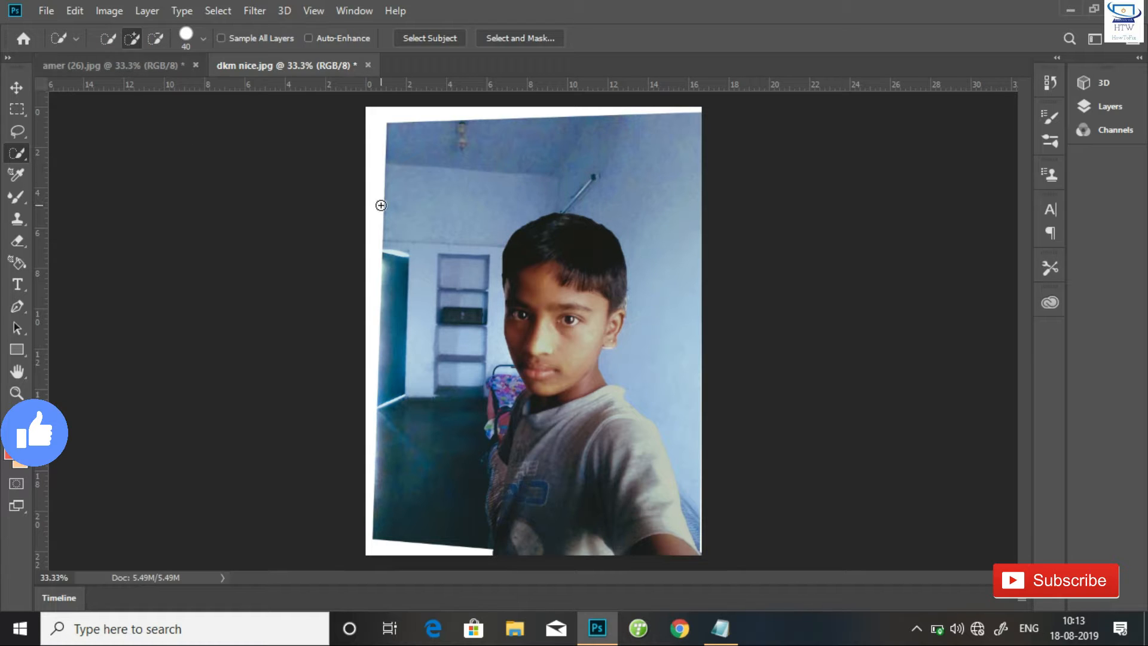
mouse_move(512, 153)
left_mouse_down()
mouse_move(386, 218)
mouse_move(415, 297)
mouse_move(460, 284)
mouse_move(441, 441)
mouse_move(418, 384)
mouse_move(451, 308)
mouse_move(423, 282)
mouse_move(428, 333)
left_mouse_up()
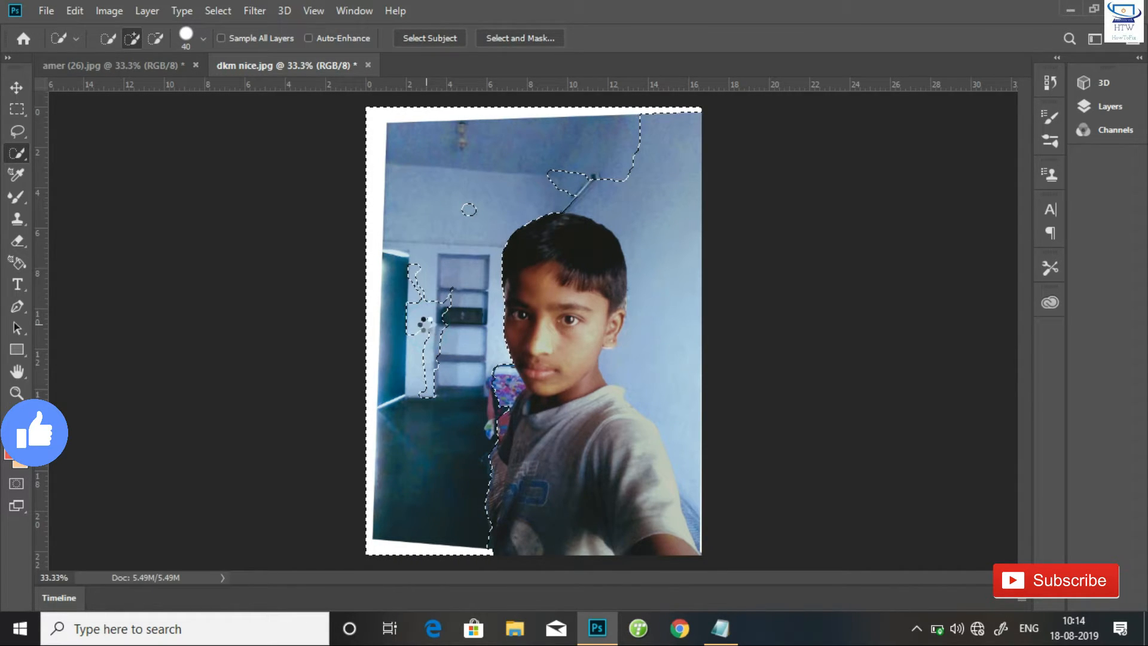
left_click_drag(672, 269, 669, 333)
left_click(581, 176)
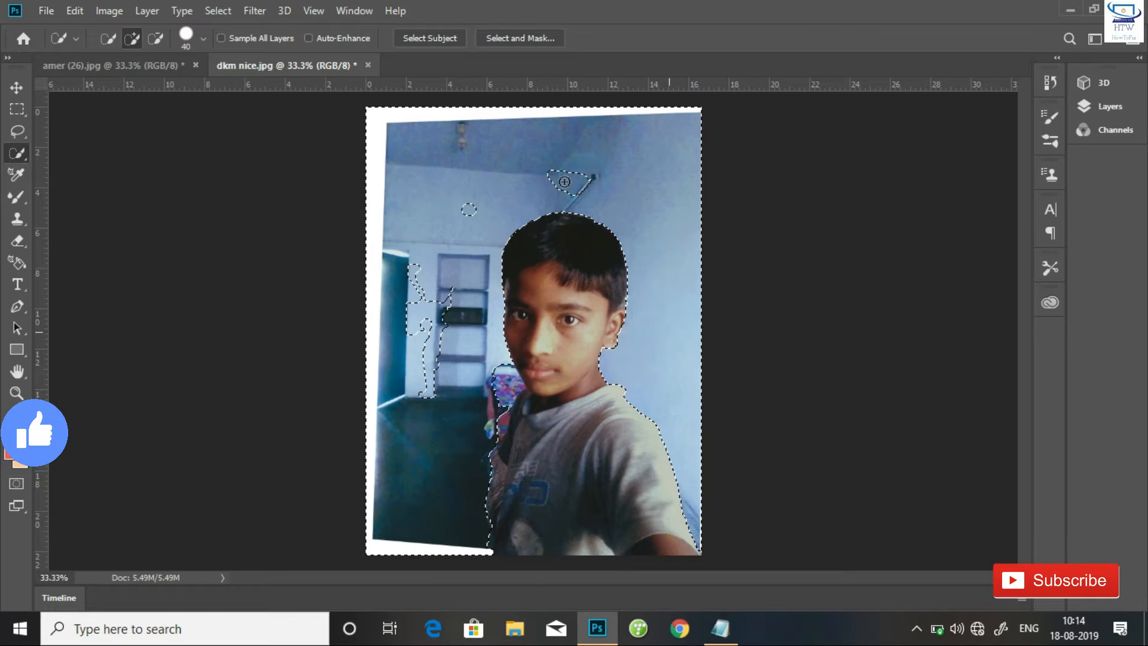
Step: Add the remaining unselected gaps near the shelf, door, chair and the boy's sleeve edge to the background selection
left_click(470, 209)
left_click_drag(418, 279, 430, 318)
left_click(414, 273)
left_click_drag(441, 312, 434, 362)
left_click(413, 333)
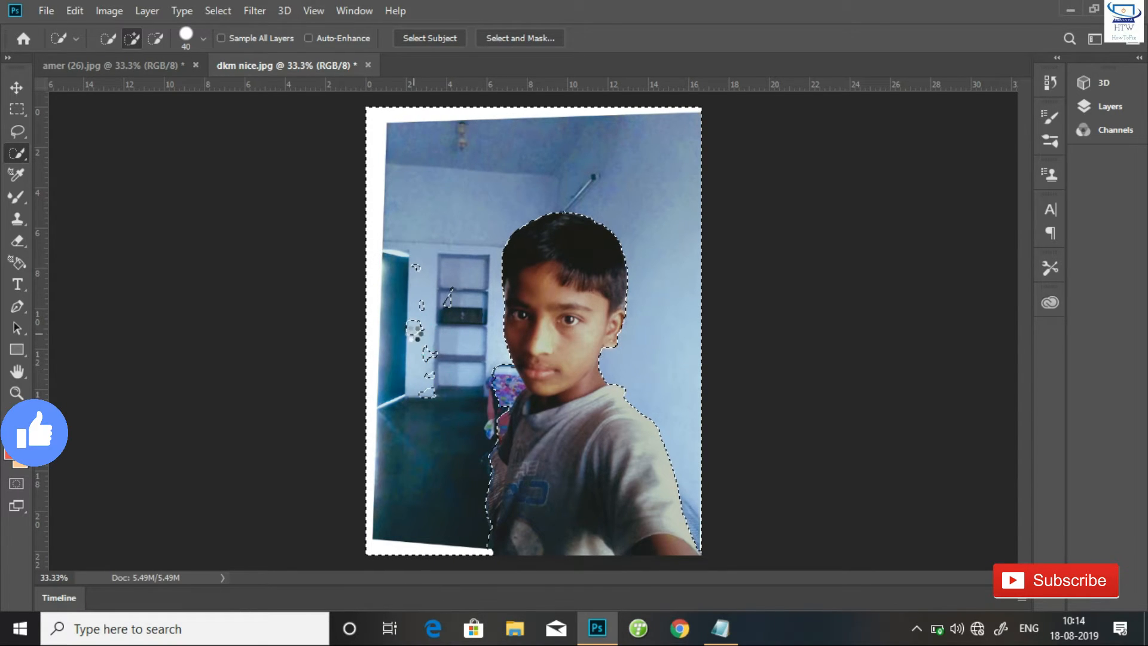
left_click(422, 312)
left_click(444, 297)
left_click(421, 270)
left_click(419, 322)
left_click(426, 367)
left_click(502, 372)
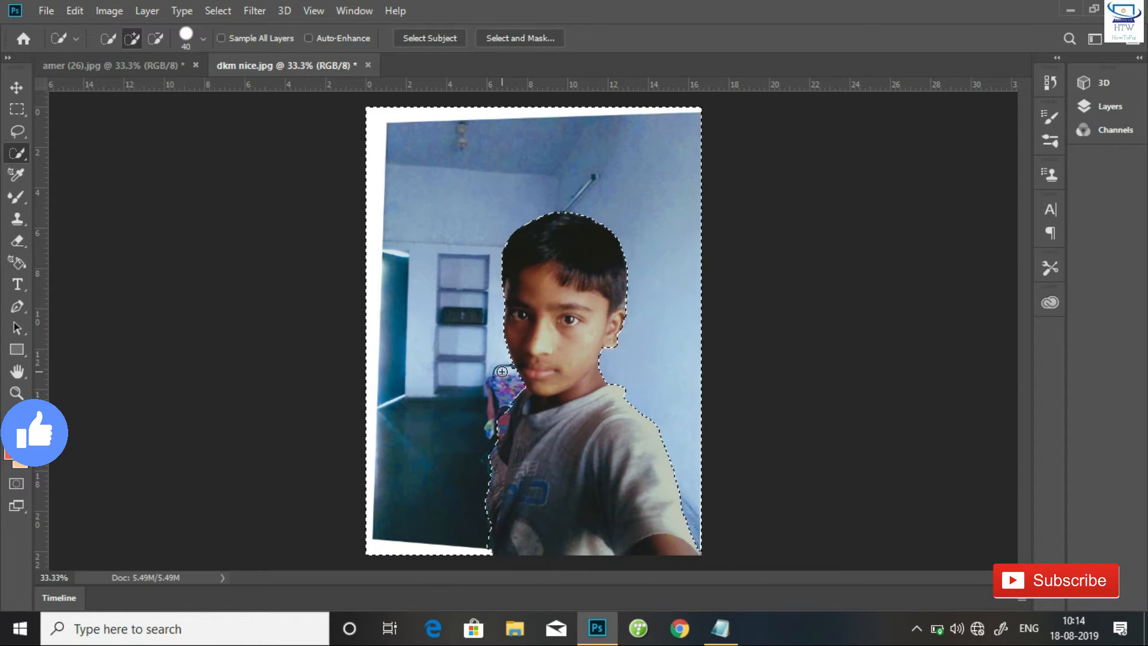
left_click_drag(489, 495, 492, 467)
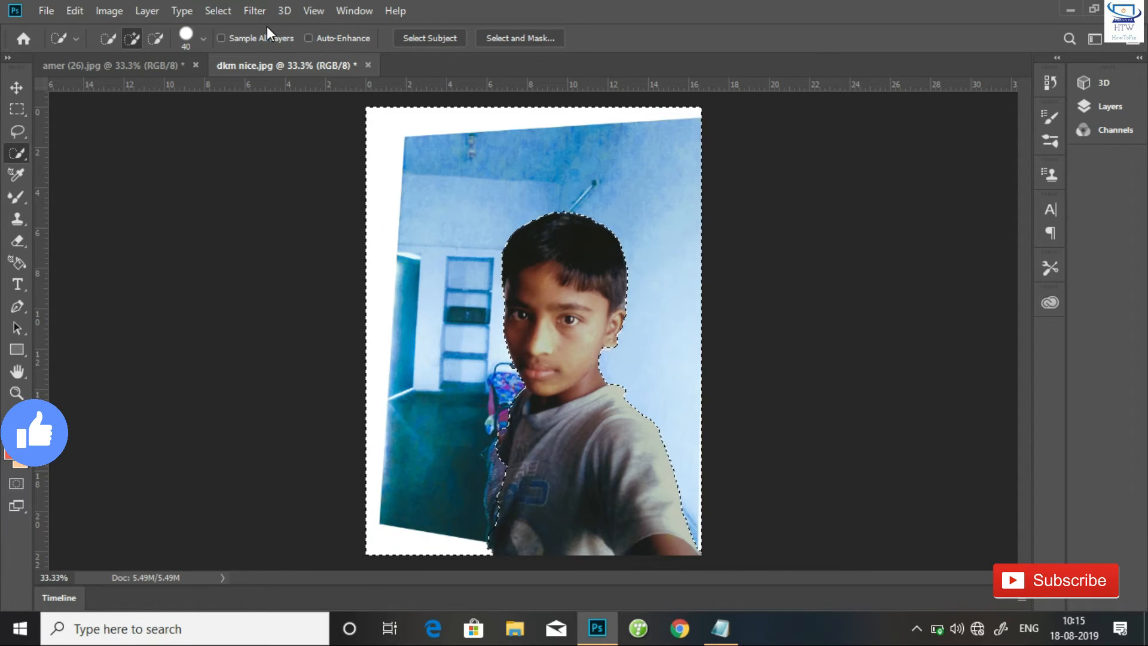
Step: Reapply the last Camera Raw filter to the selected background and clear the selection
left_click(255, 10)
left_click(269, 31)
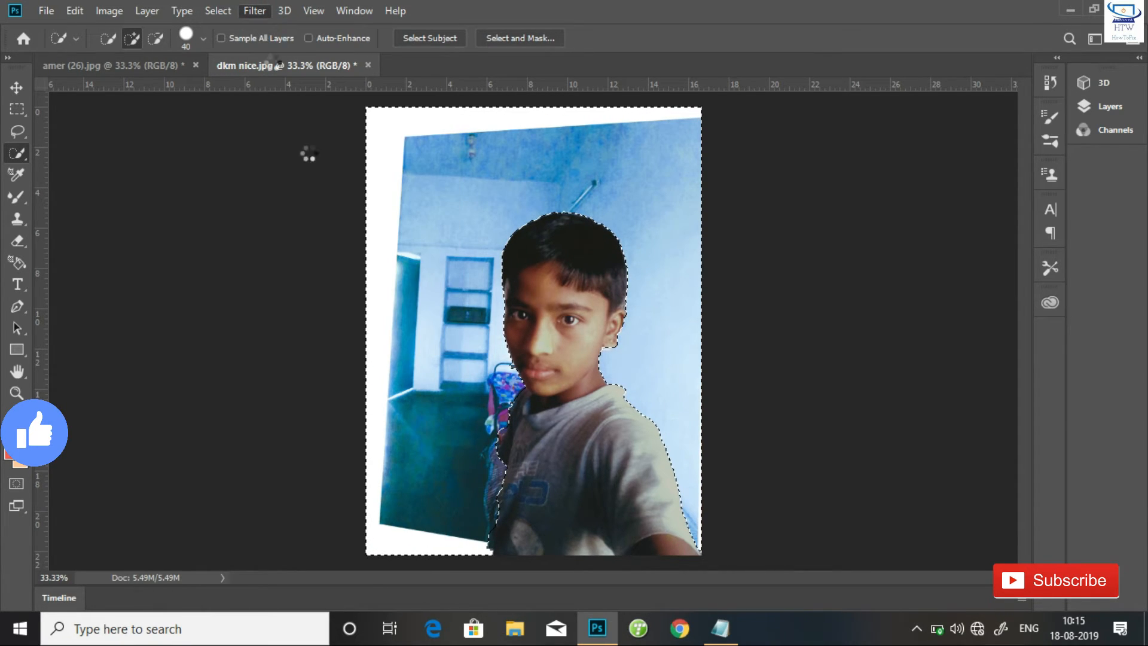
key("ctrl+d")
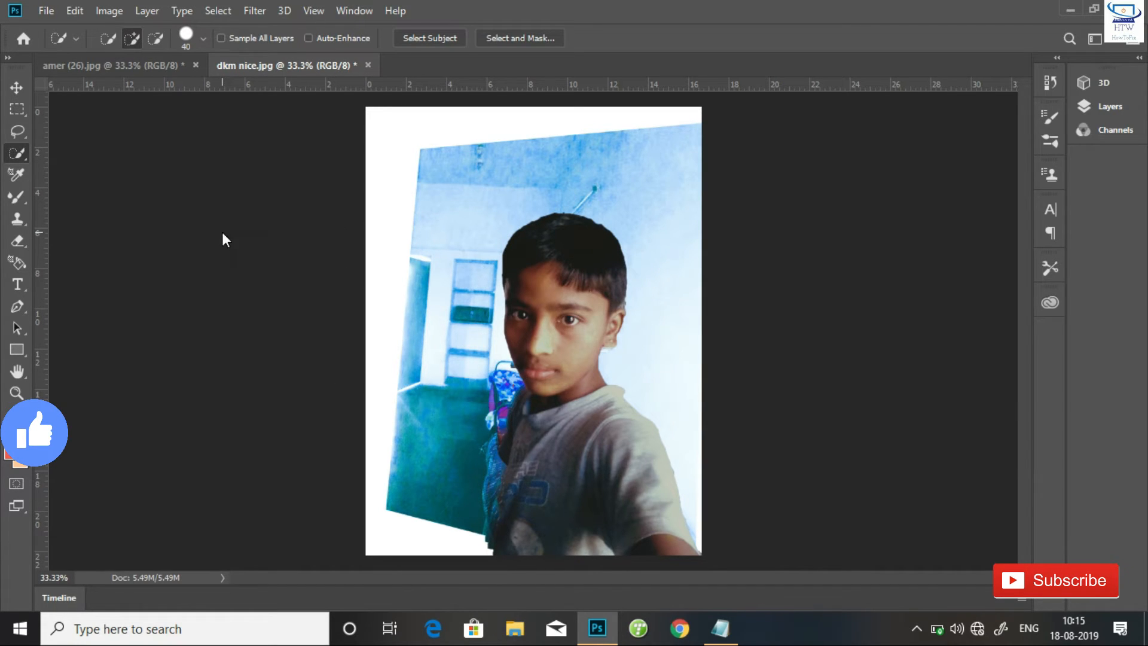
Step: Try an S-shaped Curves adjustment on the RGB channel with points in the shadows, midtones and highlights
key("ctrl+m")
left_click(695, 178)
left_click(653, 233)
left_click(638, 262)
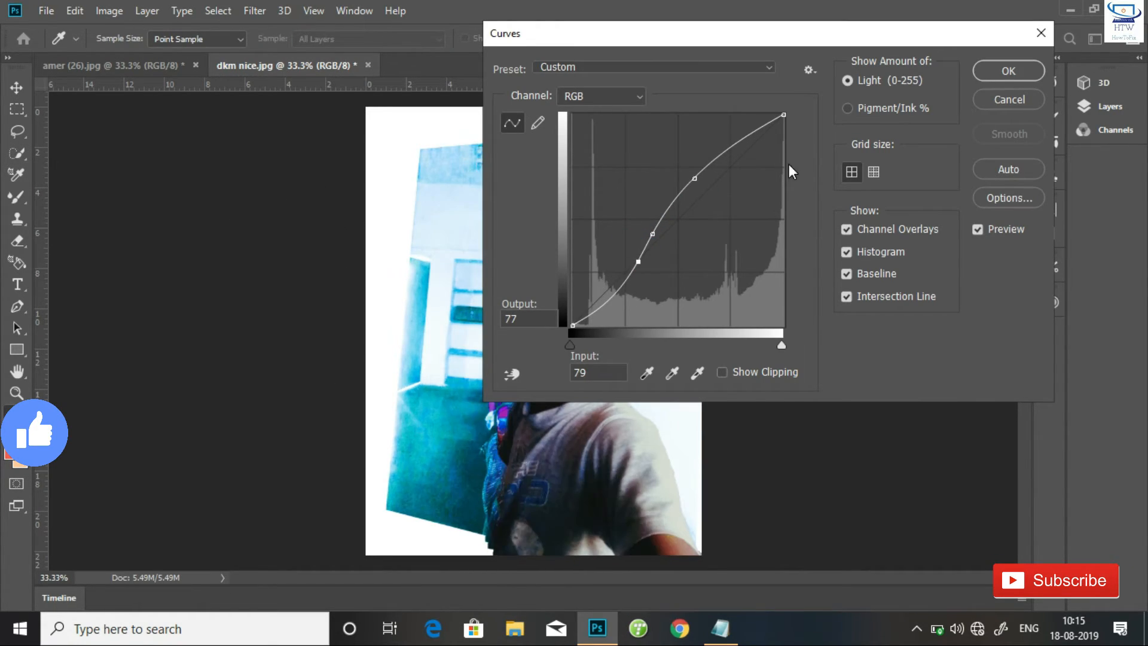
left_click(1009, 71)
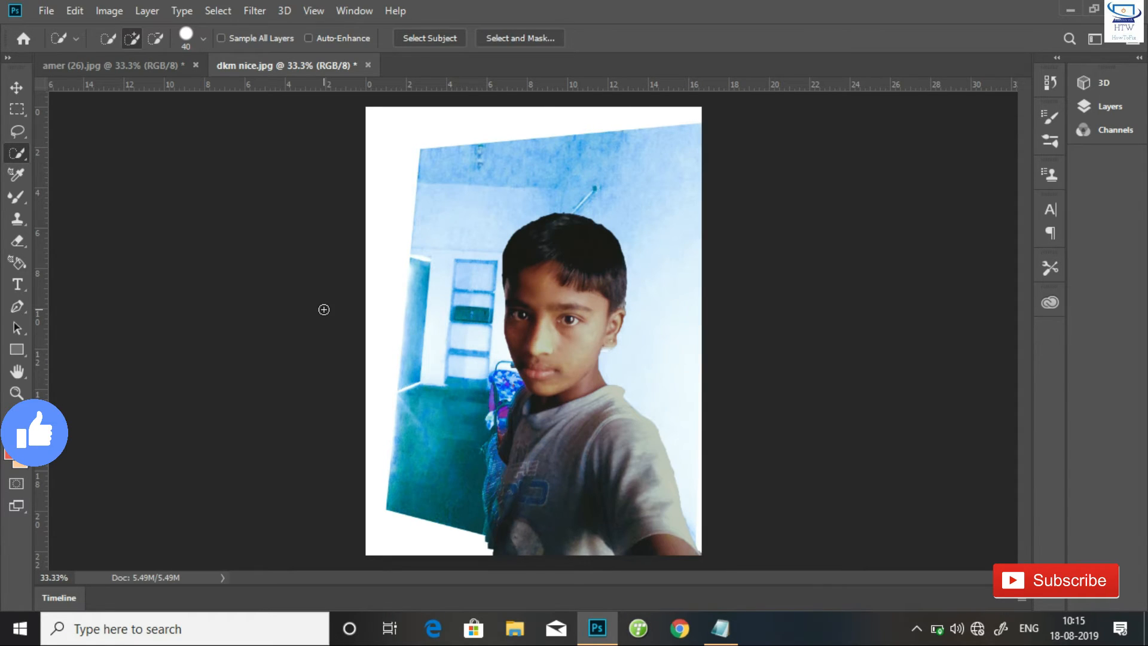
Step: Apply Auto Tone, Auto Contrast and Auto Color to the whole photo
left_click(114, 15)
left_click(144, 80)
left_click(112, 15)
left_click(141, 90)
left_click(113, 13)
left_click(152, 109)
Step: Apply Match Color with Luminance 127, Color Intensity 77, Neutralize enabled and a slight Fade
left_click(116, 13)
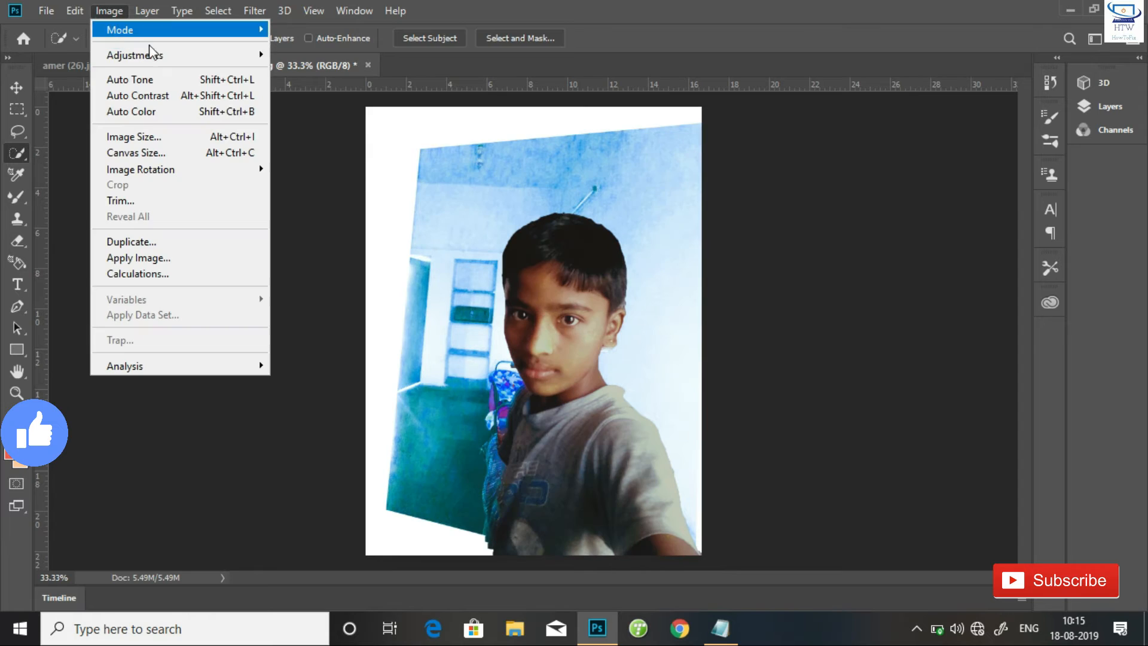
mouse_move(149, 55)
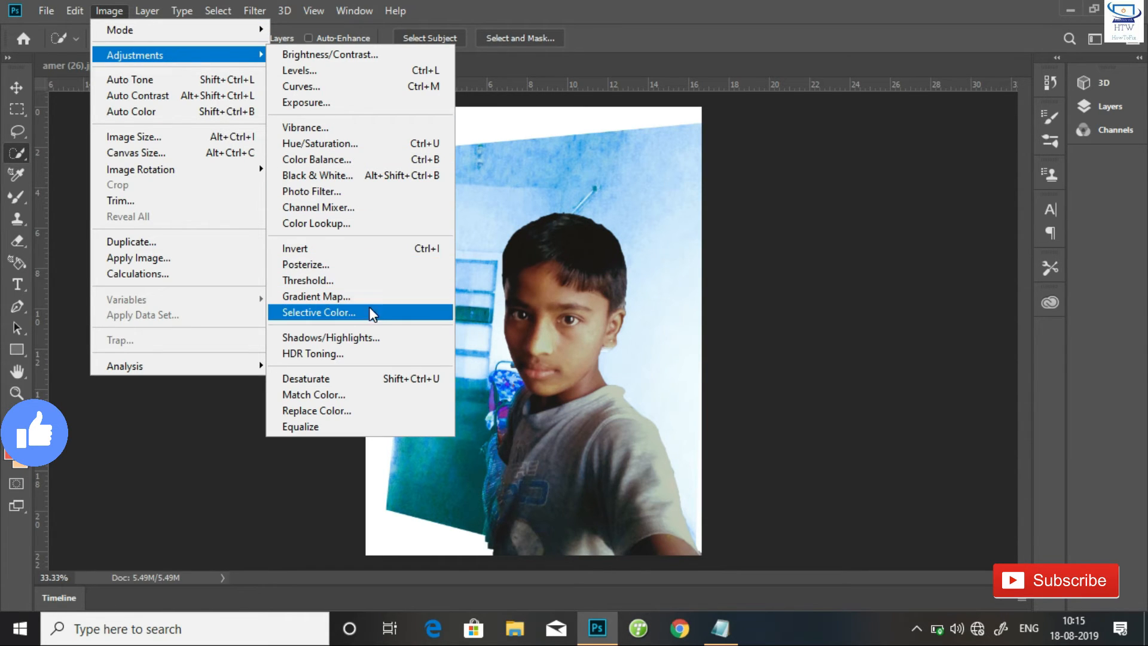
left_click(368, 395)
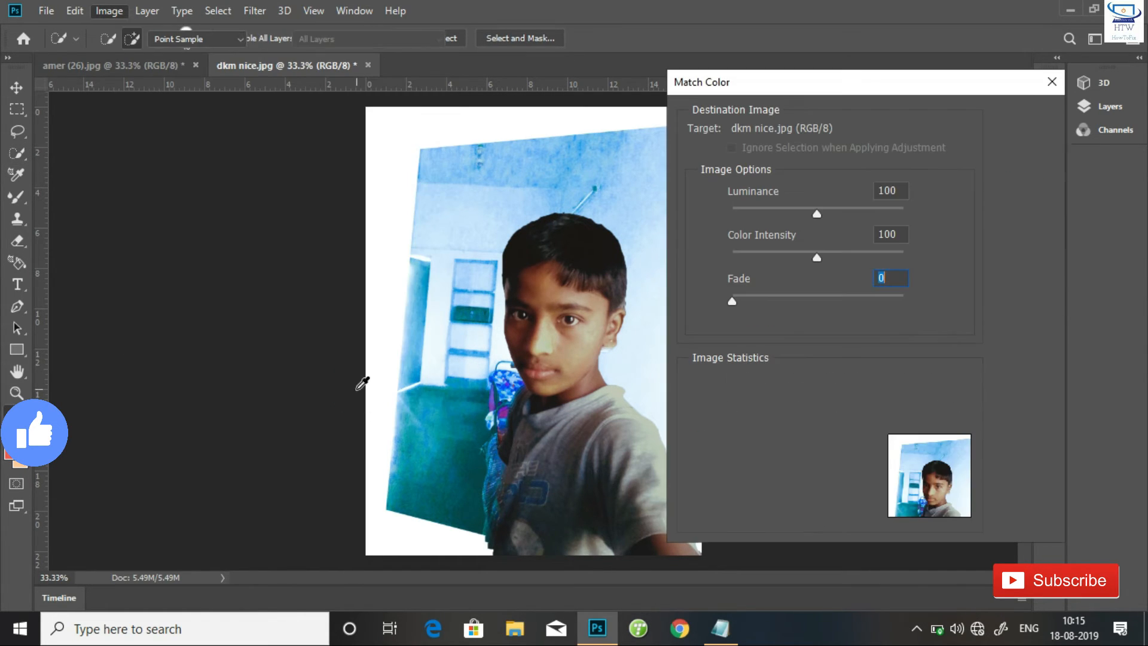
left_click_drag(815, 212, 850, 210)
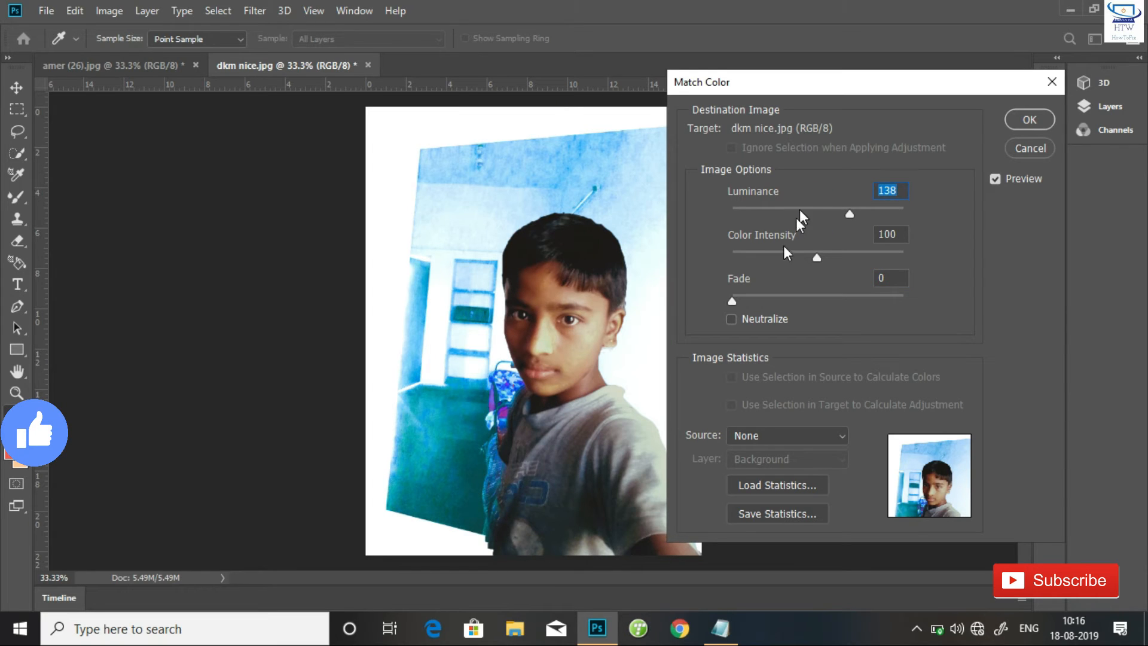
mouse_move(811, 251)
left_mouse_down()
mouse_move(778, 253)
mouse_move(797, 256)
left_mouse_up()
left_click_drag(850, 213, 841, 209)
left_click(731, 319)
left_click_drag(732, 301, 743, 300)
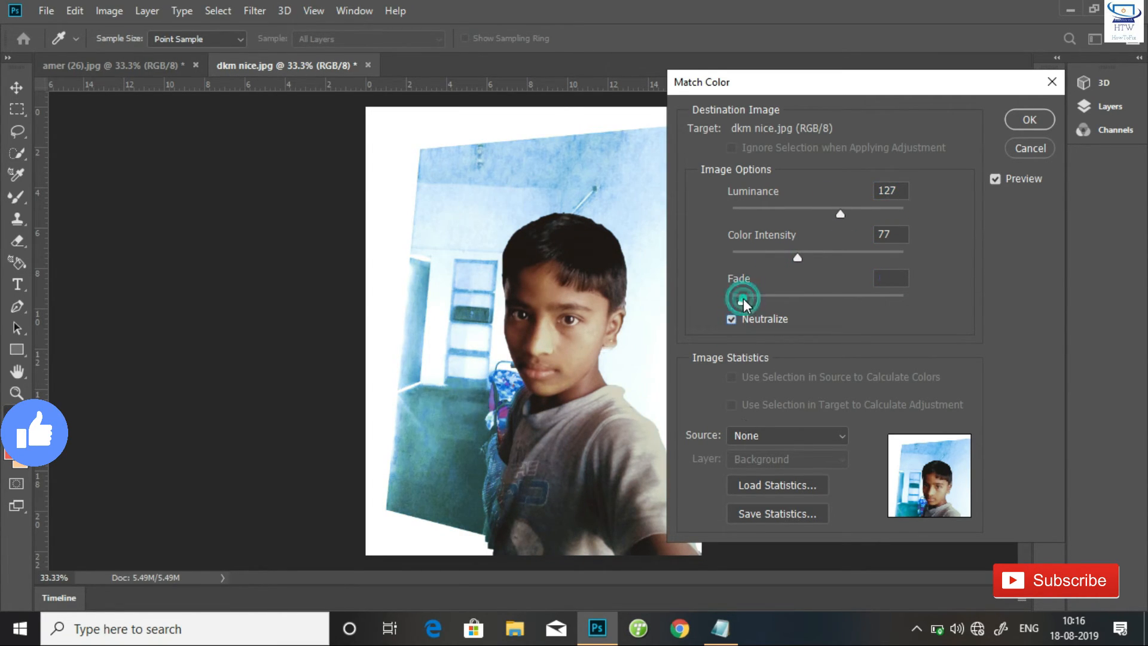
left_click(1029, 120)
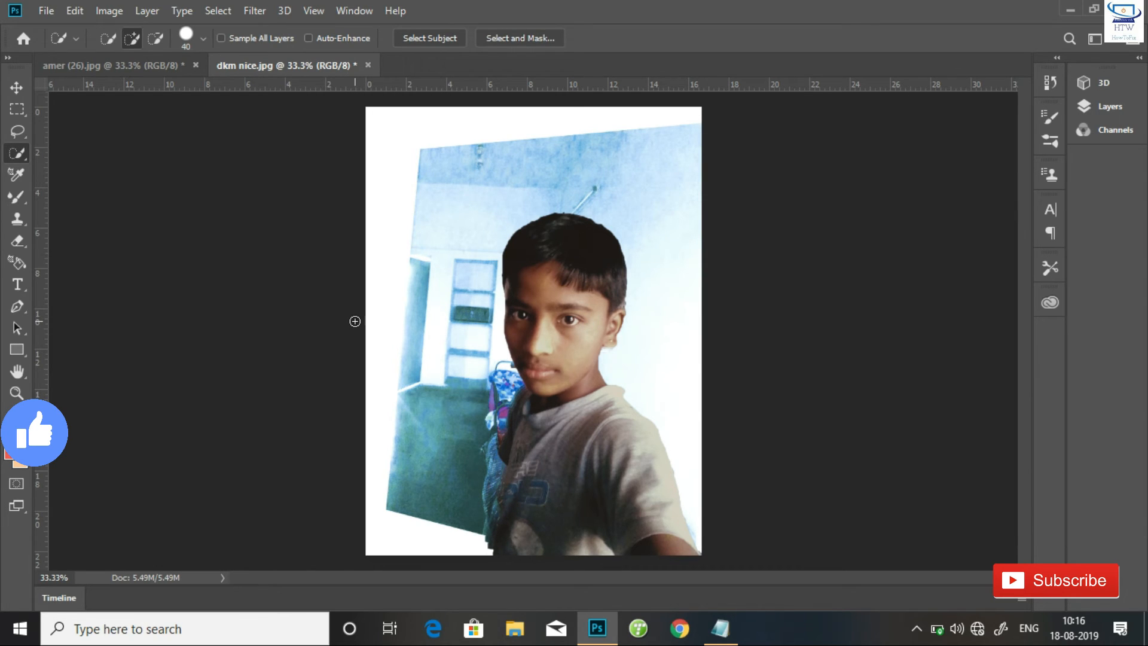
Step: Save the changes to dkm nice.jpg
key("ctrl+s")
key("s")
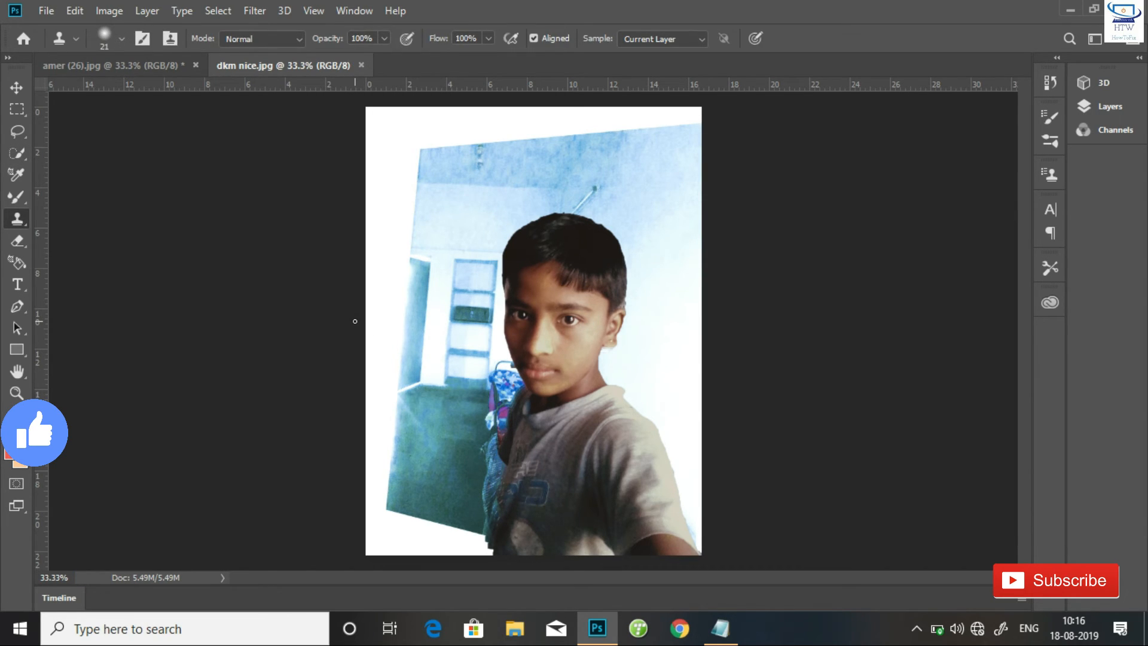
Step: Save the photo under the new name dkm 2 as a JPEG on the Desktop
left_click(46, 10)
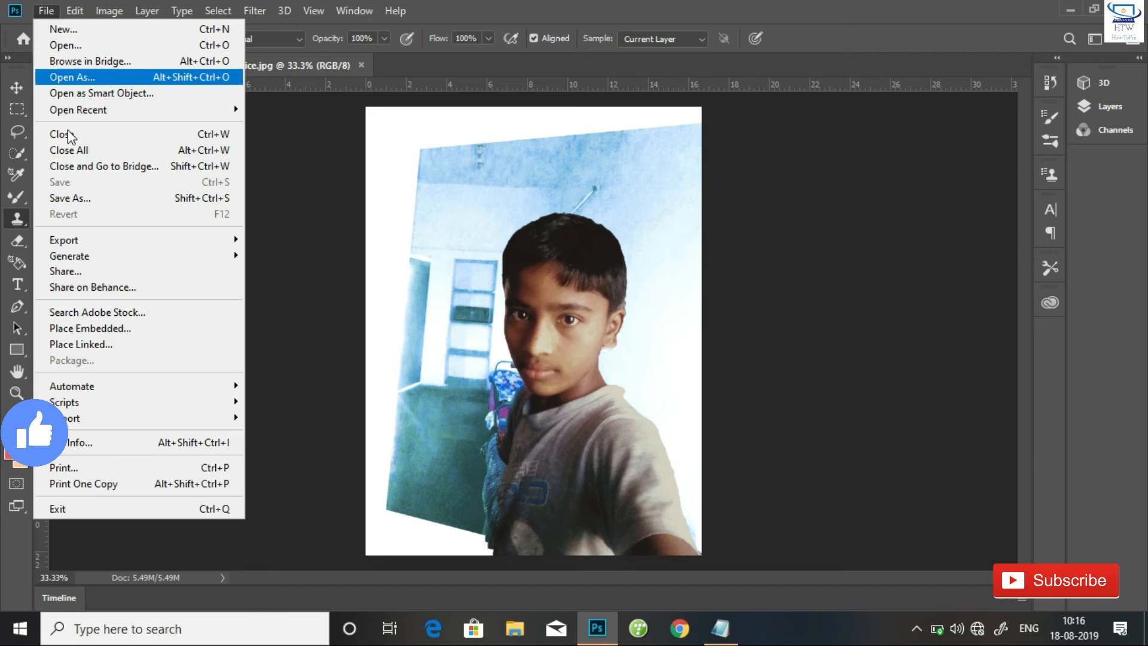
key("Escape")
key("ctrl+shift+s")
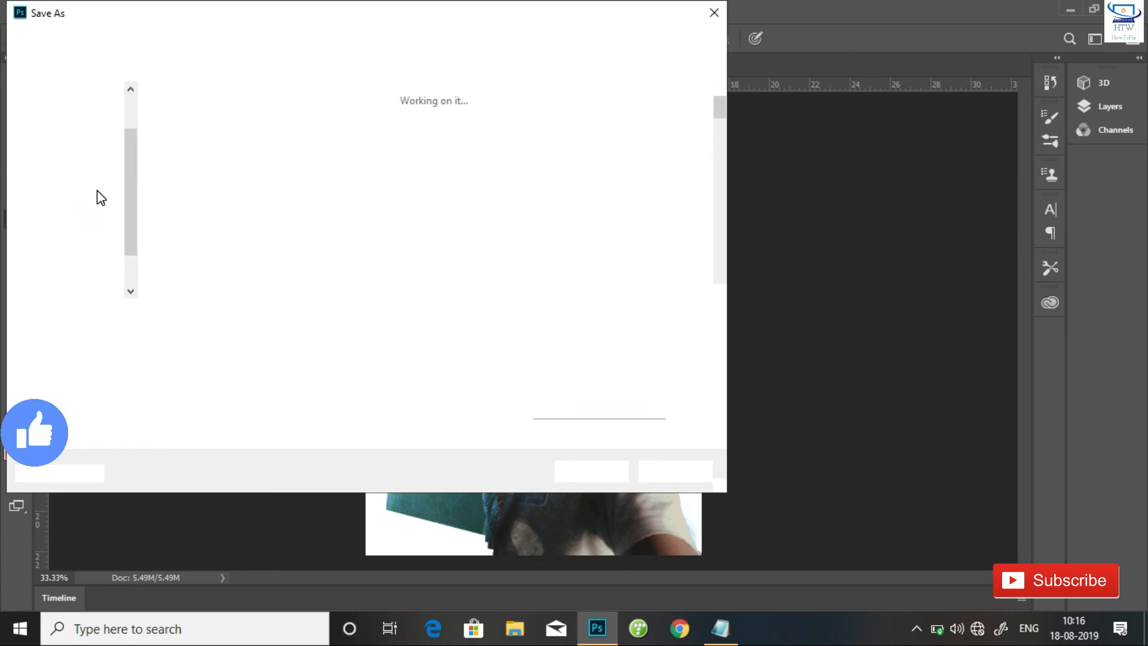
scroll(113, 180, "up", 5)
left_click(105, 124)
left_click(187, 318)
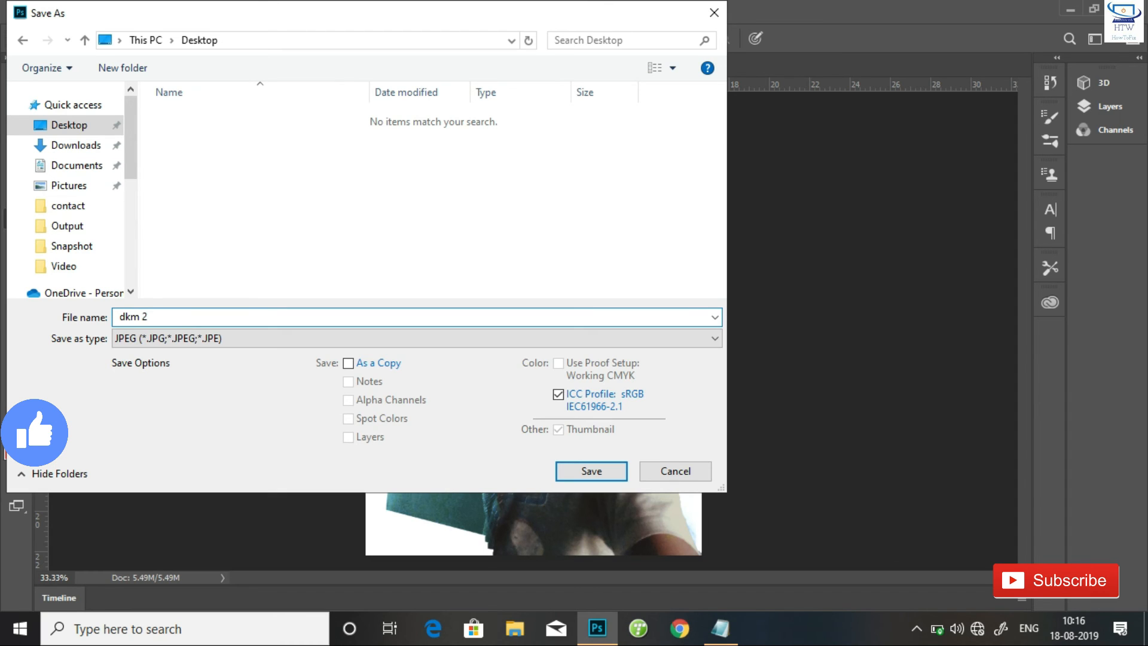
type("dkm 2")
left_click(192, 335)
left_click(188, 335)
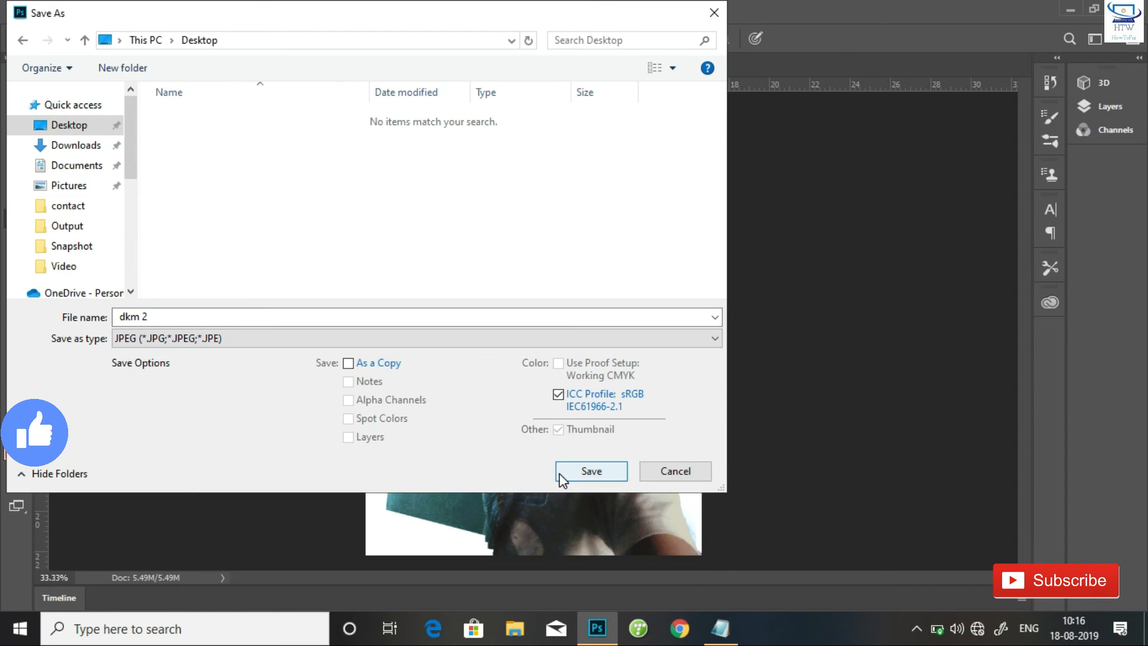
left_click(591, 471)
left_click(657, 181)
left_click(564, 297)
left_click(748, 131)
key("s")
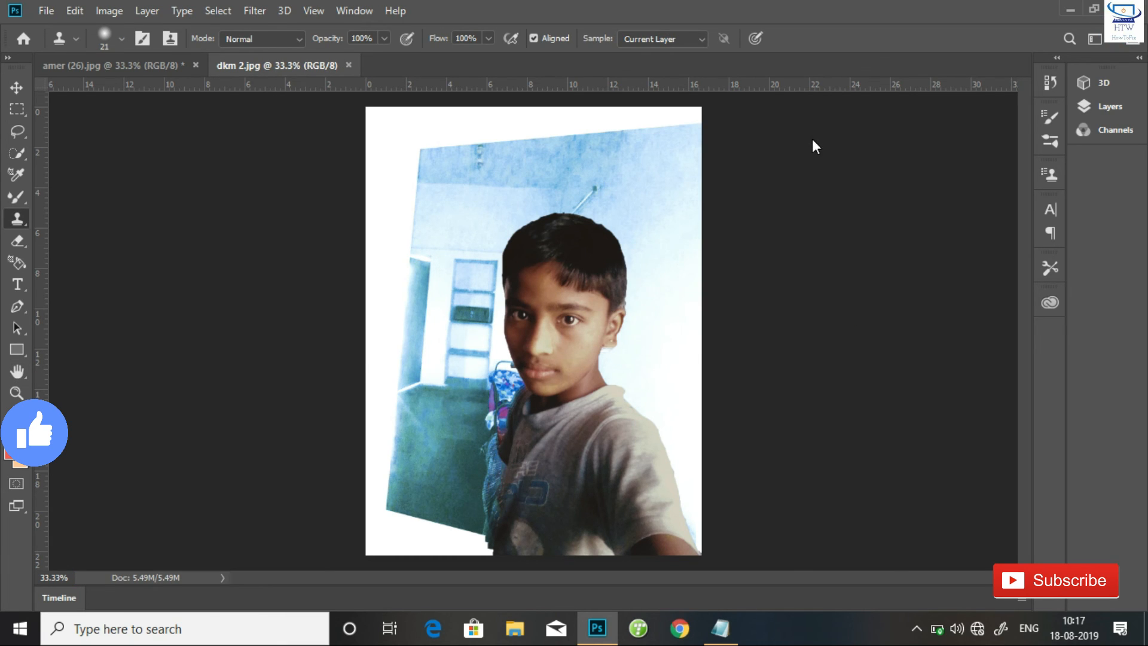
Step: Exit the image editor
key("ctrl+q")
left_click(559, 243)
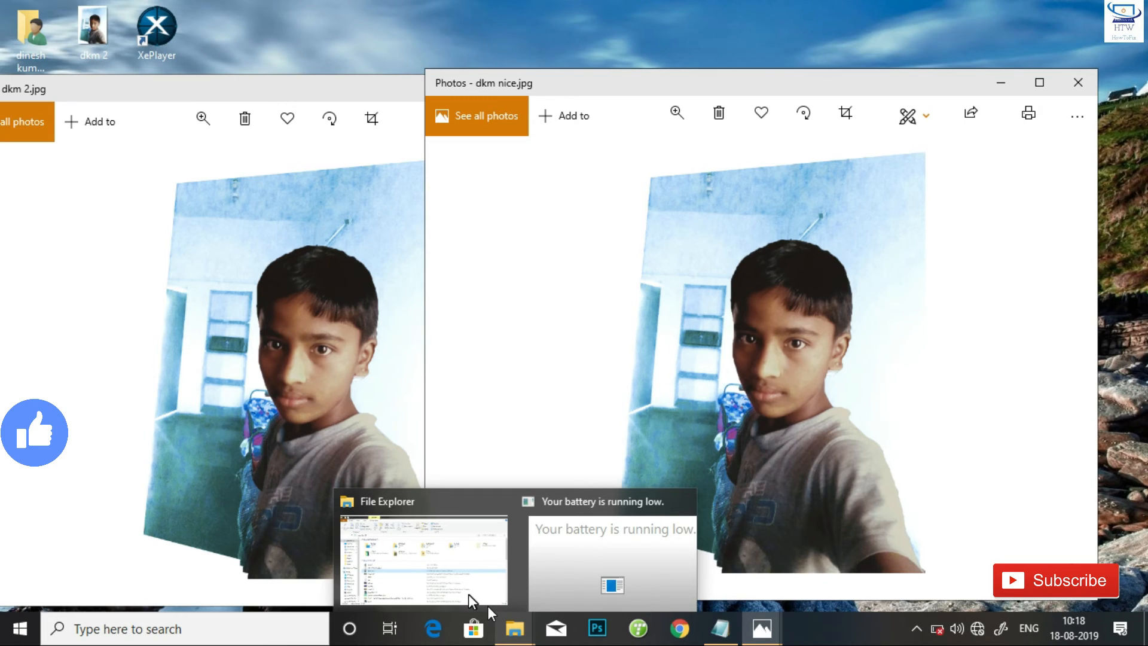